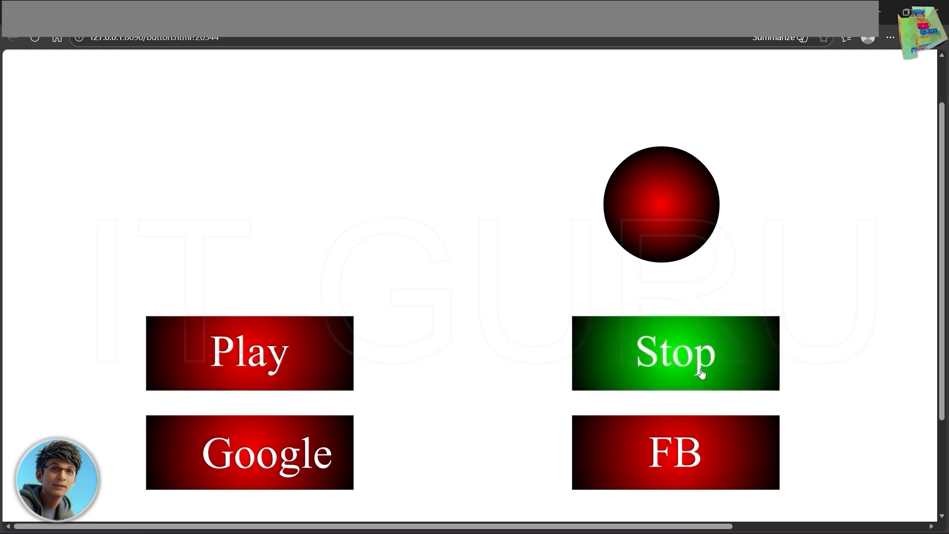
Try out the Play and Google buttons of the published animation in the browser.
{"action": "left_click", "coordinate": [258, 354]}
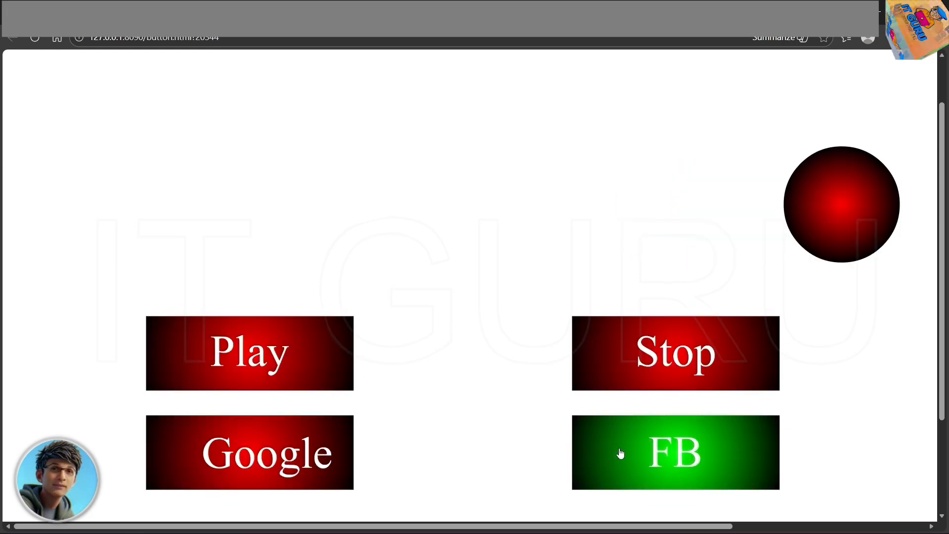
{"action": "left_click", "coordinate": [263, 443]}
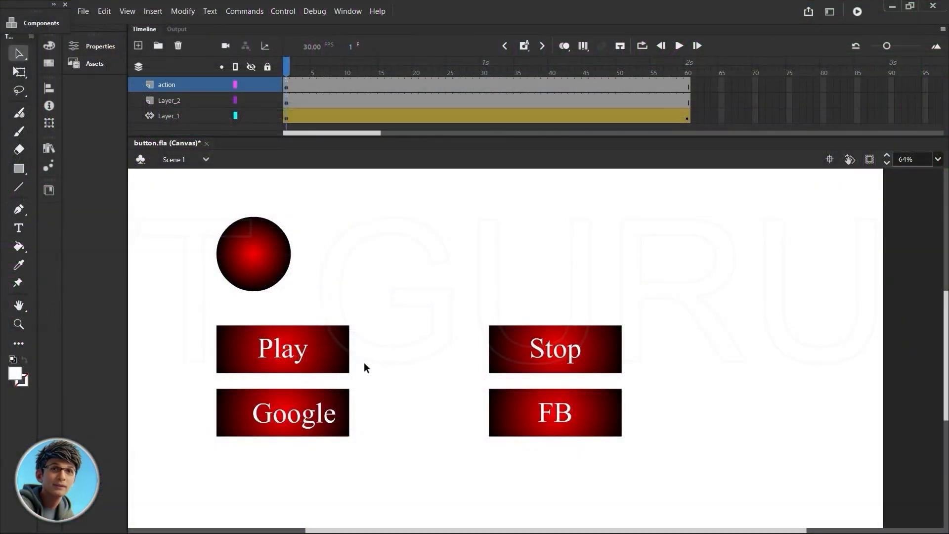
Examine the circle's motion tween on Layer_1 of button.fla in Adobe Animate.
{"action": "left_click", "coordinate": [163, 116]}
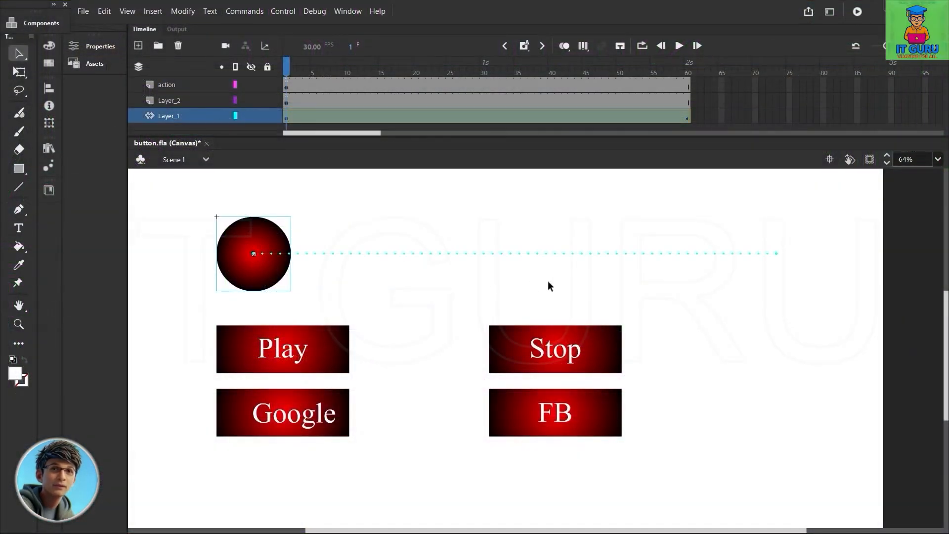
{"action": "left_click_drag", "start_coordinate": [286, 85], "coordinate": [284, 128]}
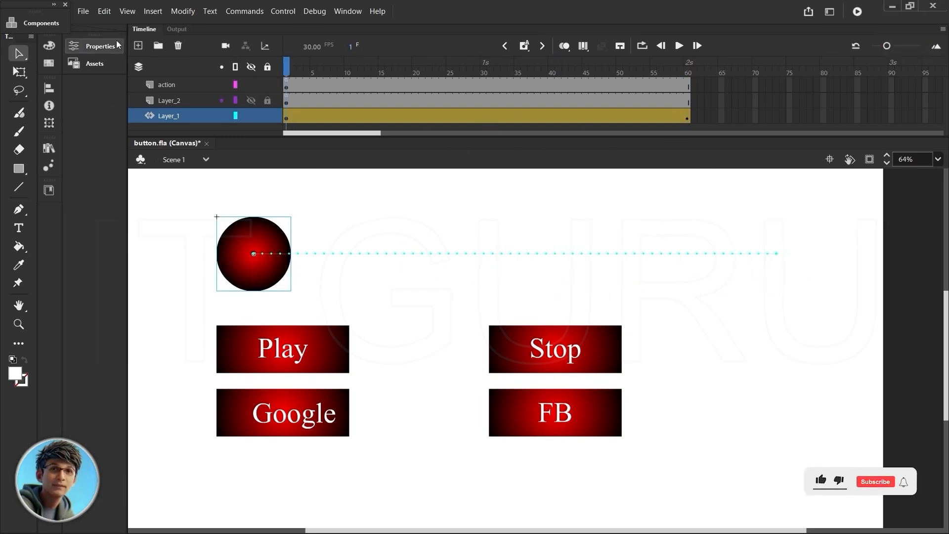
Create a new ActionScript 3.0 document from the HD character animation preset, 1280 x 720 pixels.
{"action": "left_click", "coordinate": [82, 11]}
{"action": "left_click", "coordinate": [87, 25]}
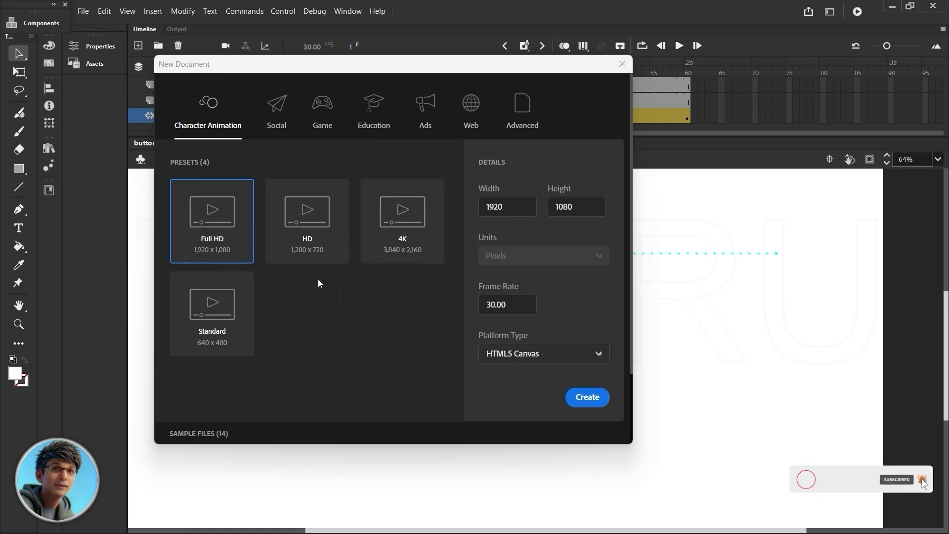
{"action": "left_click", "coordinate": [308, 212]}
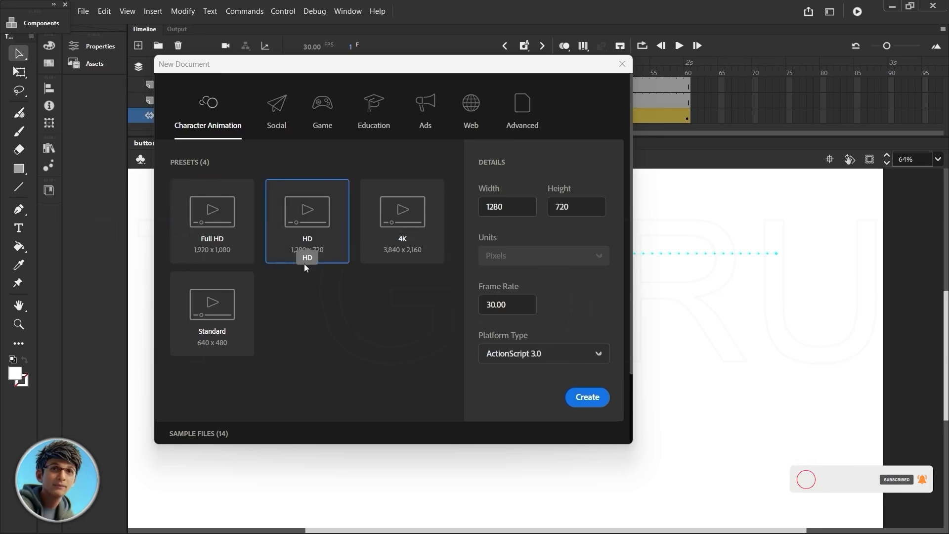
{"action": "left_click", "coordinate": [587, 398]}
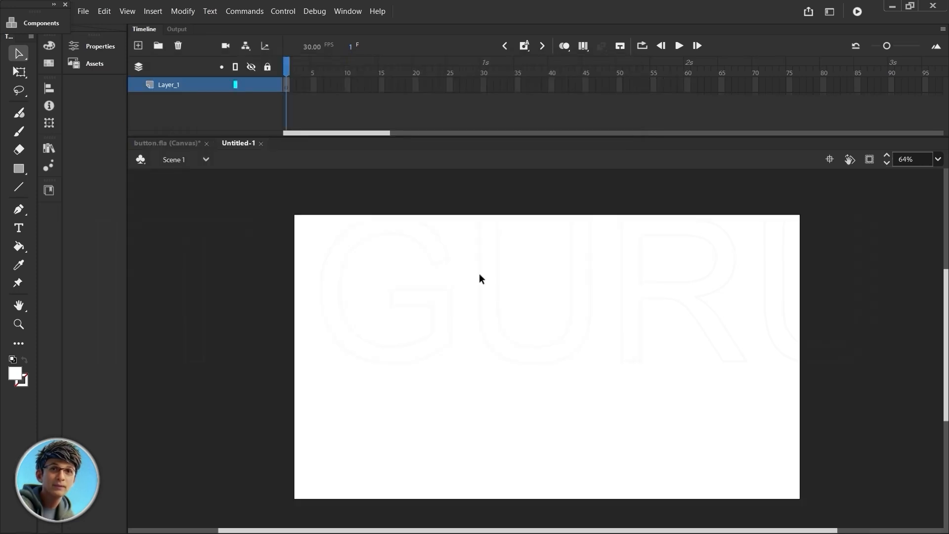
Rename Layer_1 of the new document to anim.
{"action": "double_click", "coordinate": [170, 85]}
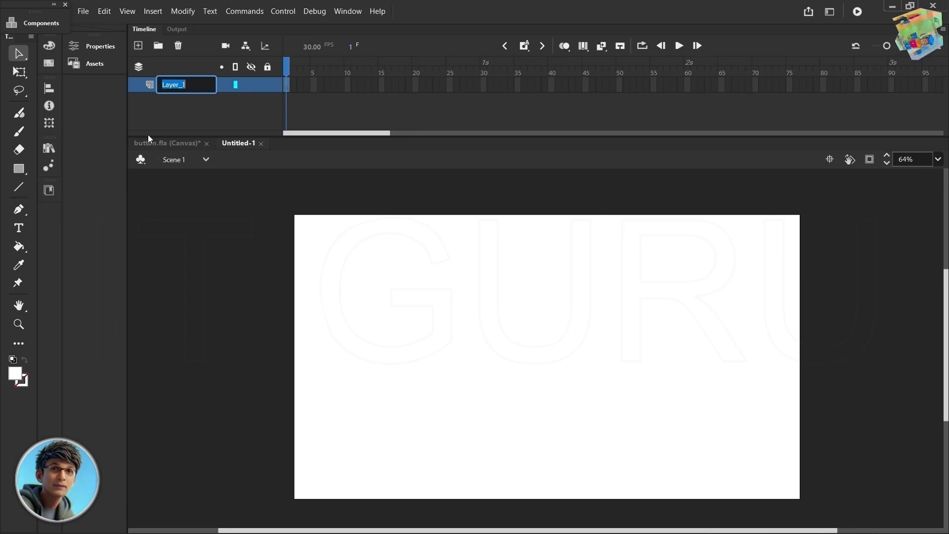
{"action": "type", "text": "anim"}
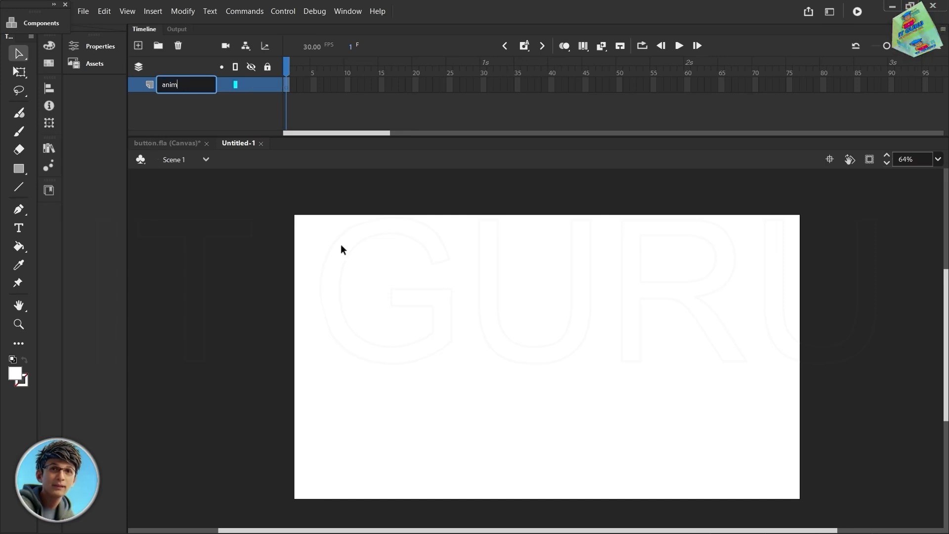
{"action": "key", "text": "Return"}
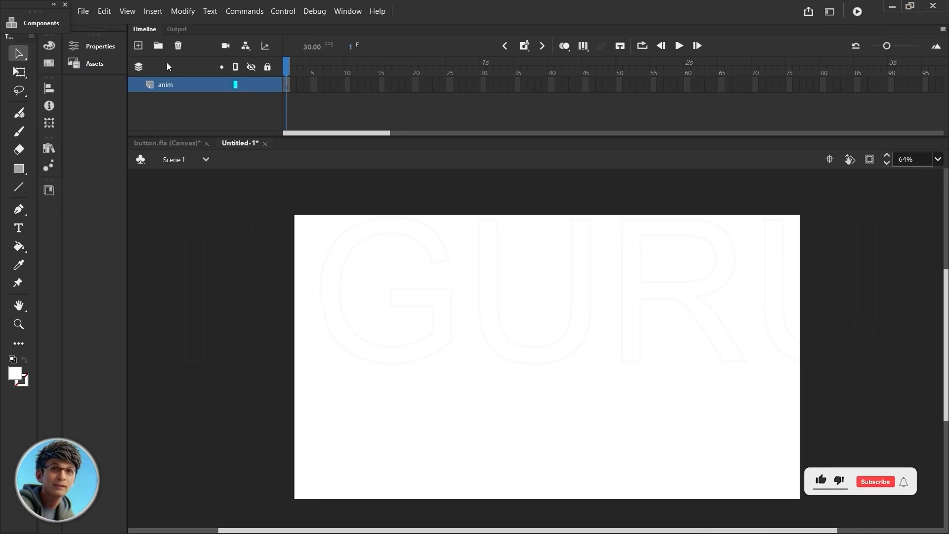
Draw a small circle in the left half of the stage with the Oval tool and a green radial gradient fill.
{"action": "left_click", "coordinate": [19, 168]}
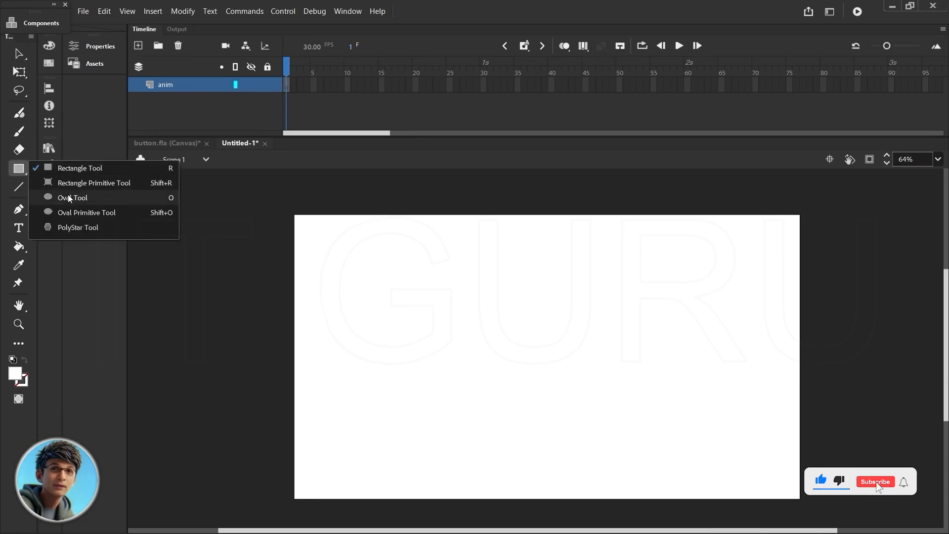
{"action": "left_click", "coordinate": [70, 198]}
{"action": "left_click", "coordinate": [15, 373]}
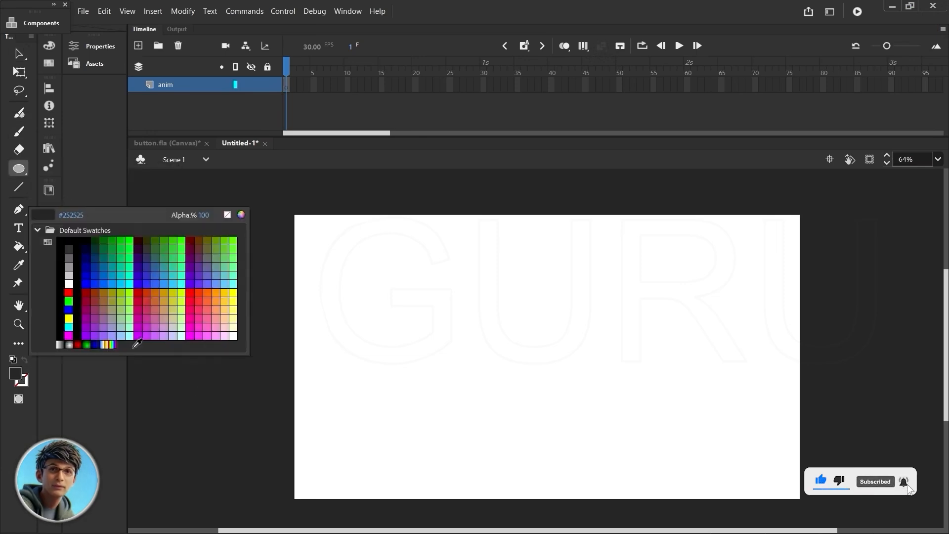
{"action": "left_click", "coordinate": [68, 301]}
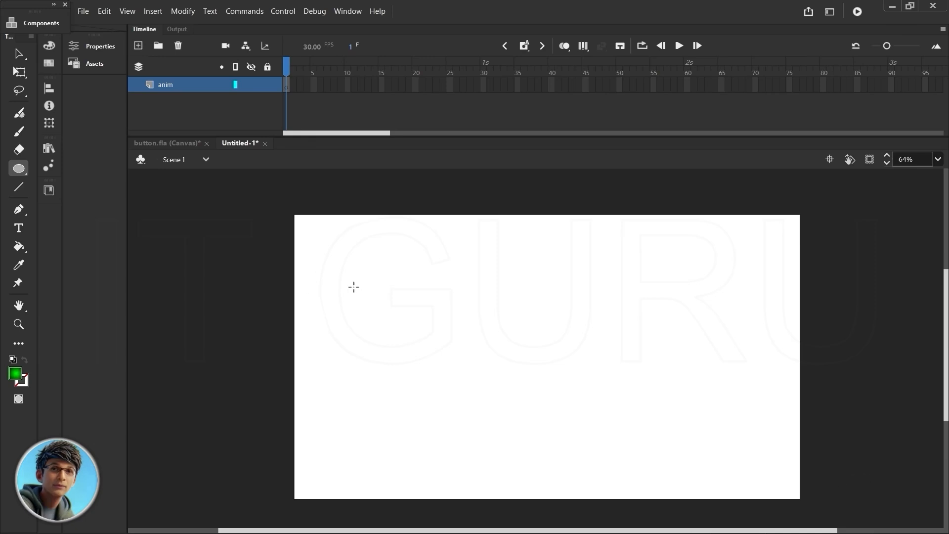
{"action": "left_click_drag", "start_coordinate": [374, 285], "coordinate": [419, 329]}
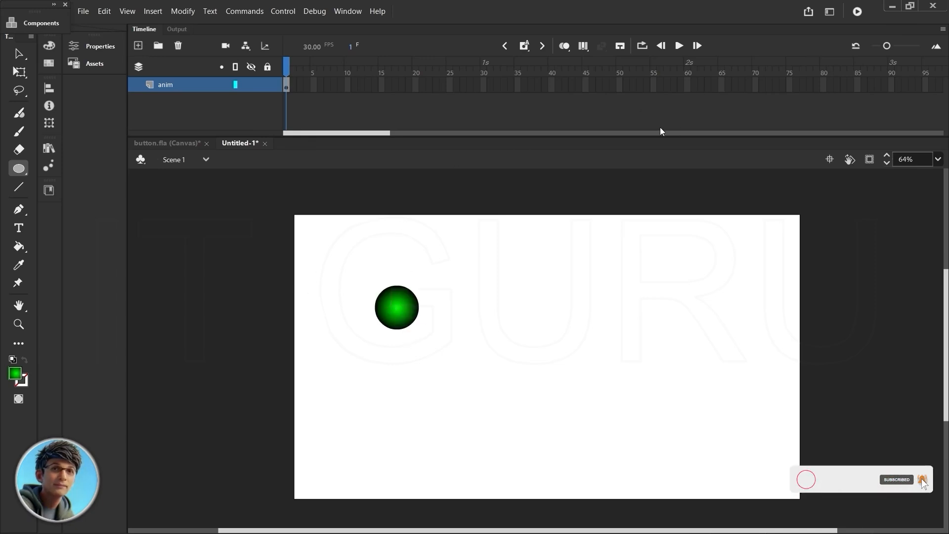
Extend the anim layer by inserting a regular frame at frame 60.
{"action": "left_click", "coordinate": [687, 86]}
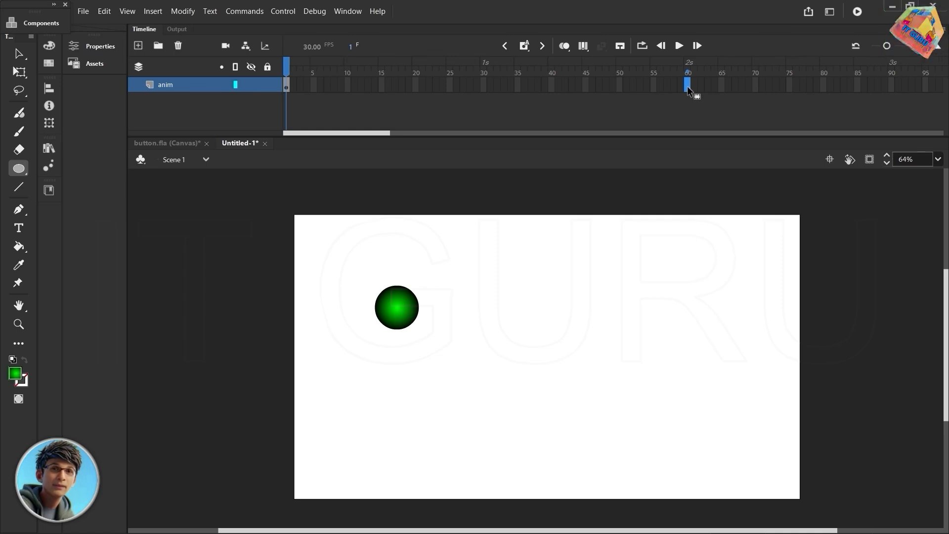
{"action": "left_click", "coordinate": [526, 47]}
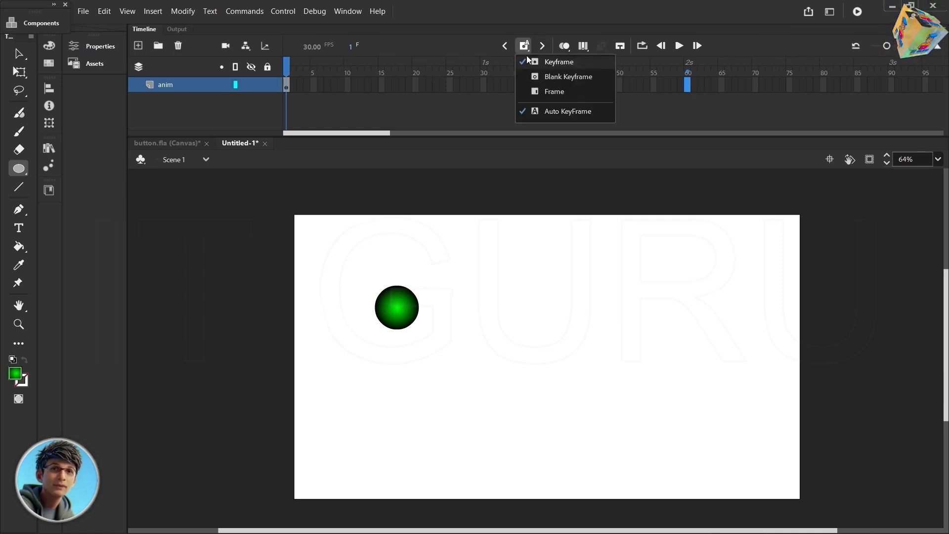
{"action": "left_click", "coordinate": [552, 92]}
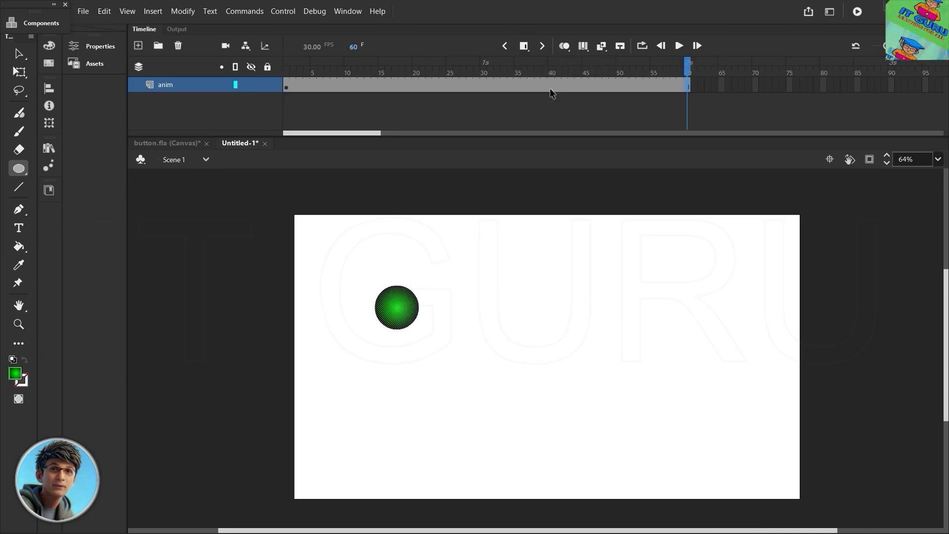
Create a motion tween on the anim layer, accepting the conversion of the circle to a symbol.
{"action": "right_click", "coordinate": [456, 87]}
{"action": "left_click", "coordinate": [477, 110]}
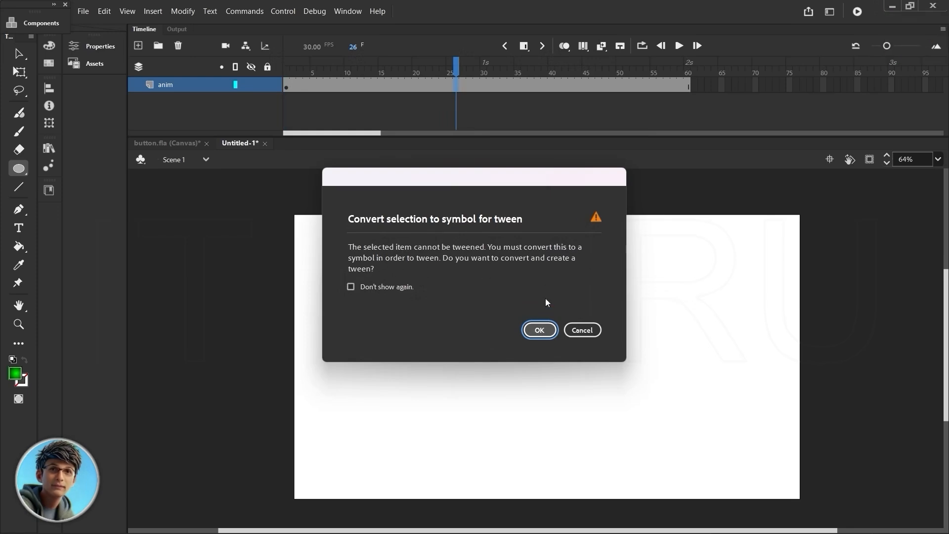
{"action": "left_click", "coordinate": [539, 330]}
At frame 60, move the circle straight across to the stage's right side and bend its motion path upward into an arc.
{"action": "left_click_drag", "start_coordinate": [455, 69], "coordinate": [687, 69]}
{"action": "left_click", "coordinate": [687, 91]}
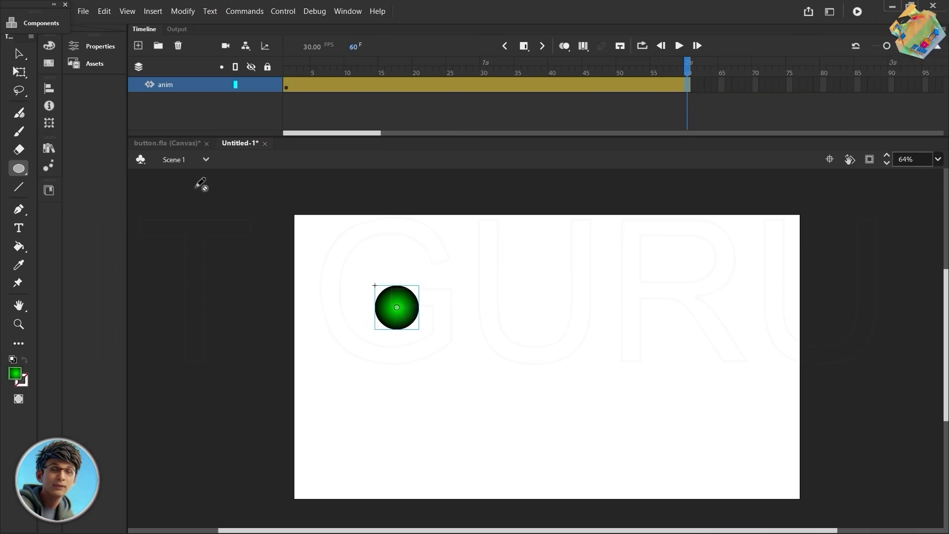
{"action": "left_click", "coordinate": [18, 53]}
{"action": "left_click_drag", "start_coordinate": [400, 317], "coordinate": [734, 326]}
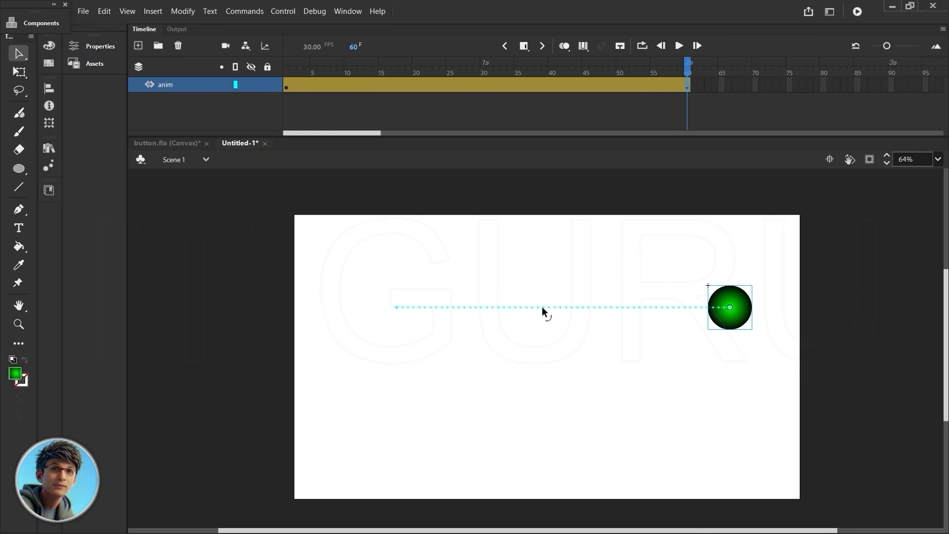
{"action": "left_click_drag", "start_coordinate": [541, 267], "coordinate": [541, 260]}
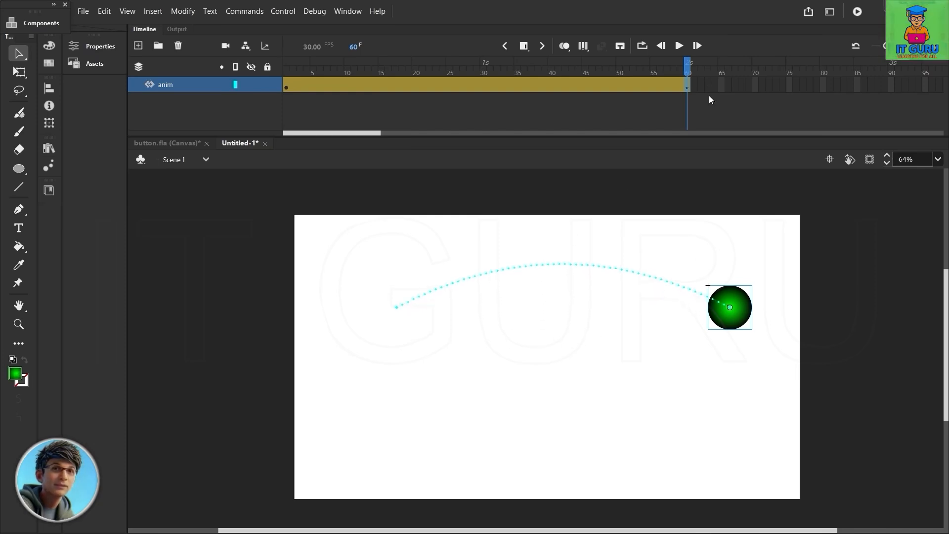
Play the circle's tween on the timeline from frame 1, run a movie test, and close the test window.
{"action": "left_click_drag", "start_coordinate": [687, 63], "coordinate": [247, 77]}
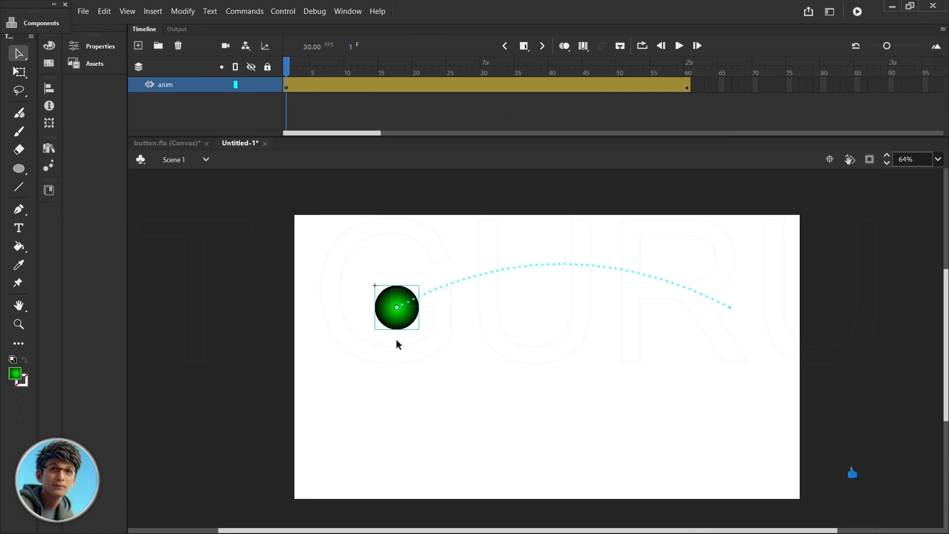
{"action": "left_click", "coordinate": [679, 46]}
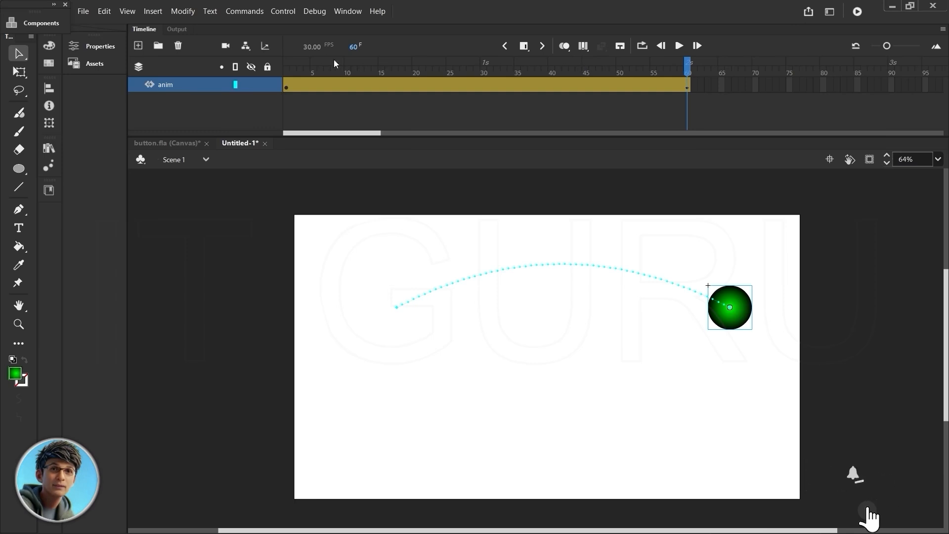
{"action": "left_click", "coordinate": [283, 12]}
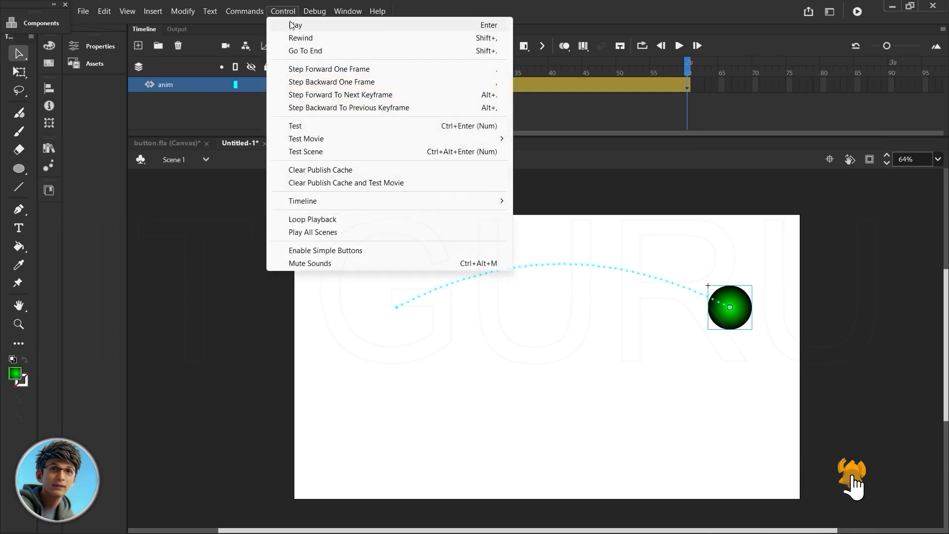
{"action": "left_click", "coordinate": [300, 126]}
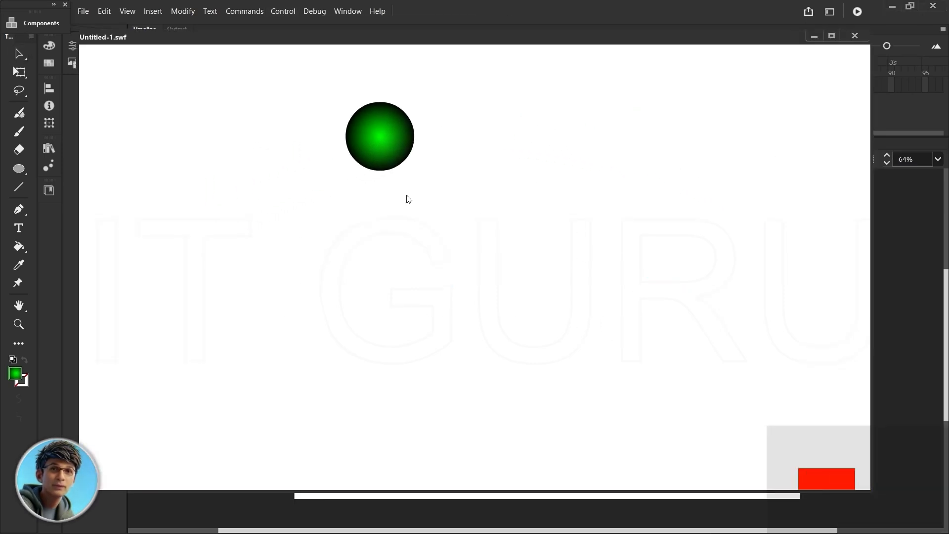
{"action": "left_click", "coordinate": [854, 36]}
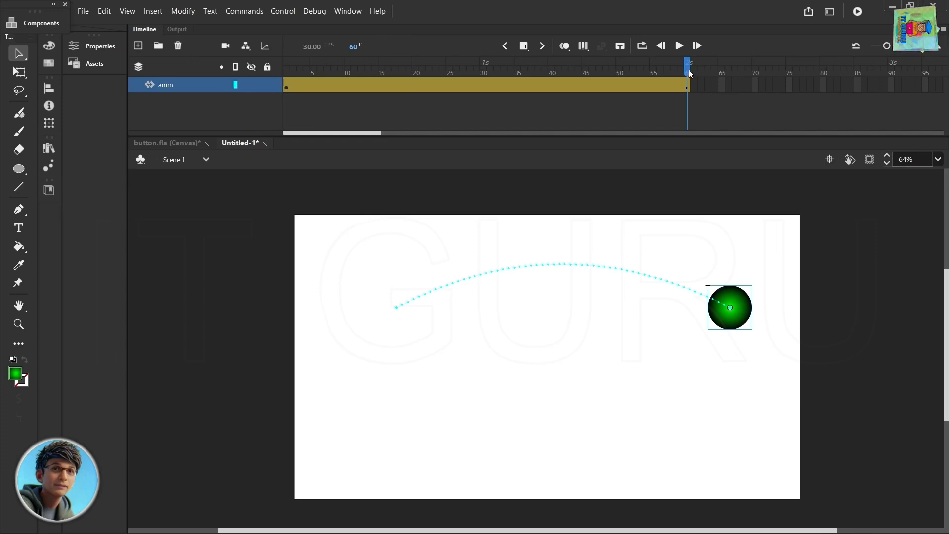
{"action": "left_click_drag", "start_coordinate": [689, 70], "coordinate": [714, 119]}
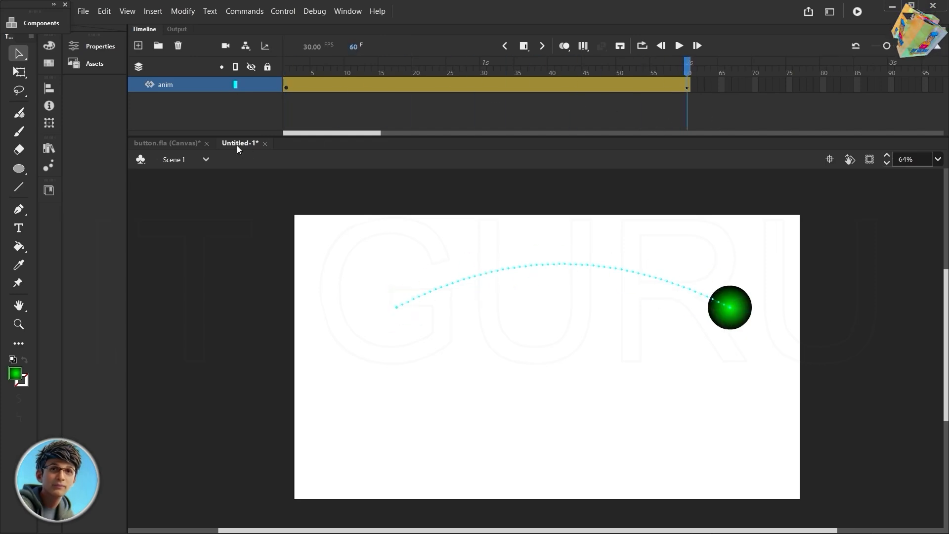
Save the document as Untitled-1.fla in the folder that holds button.fla.
{"action": "left_click", "coordinate": [83, 11]}
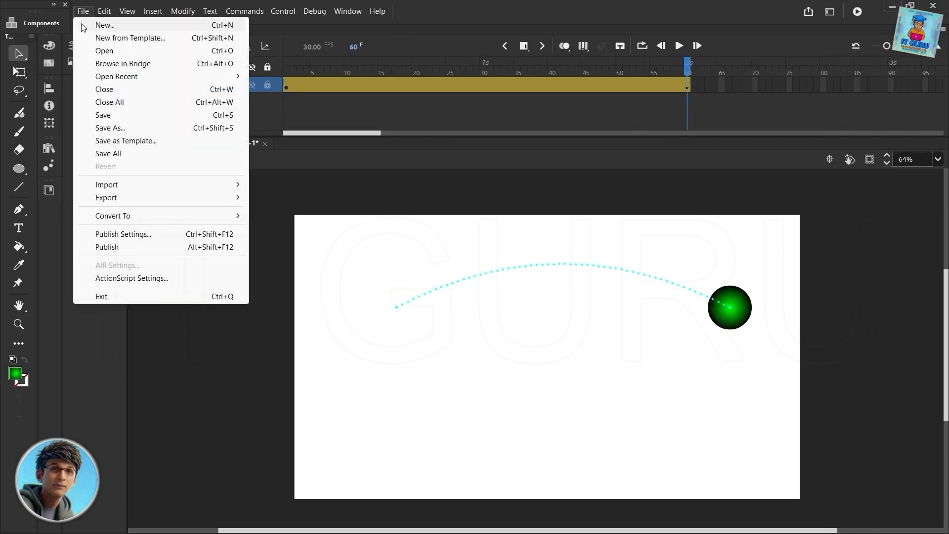
{"action": "left_click", "coordinate": [111, 128]}
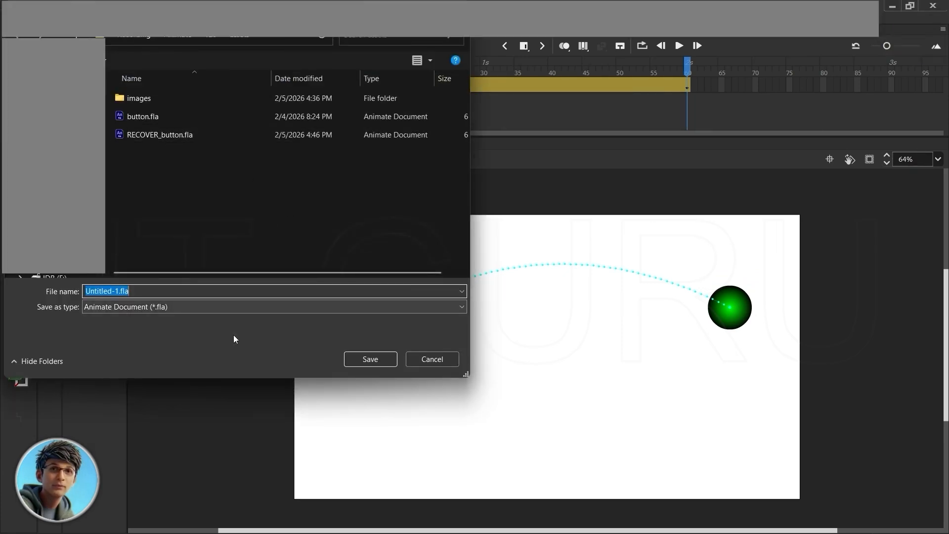
{"action": "left_click", "coordinate": [378, 360]}
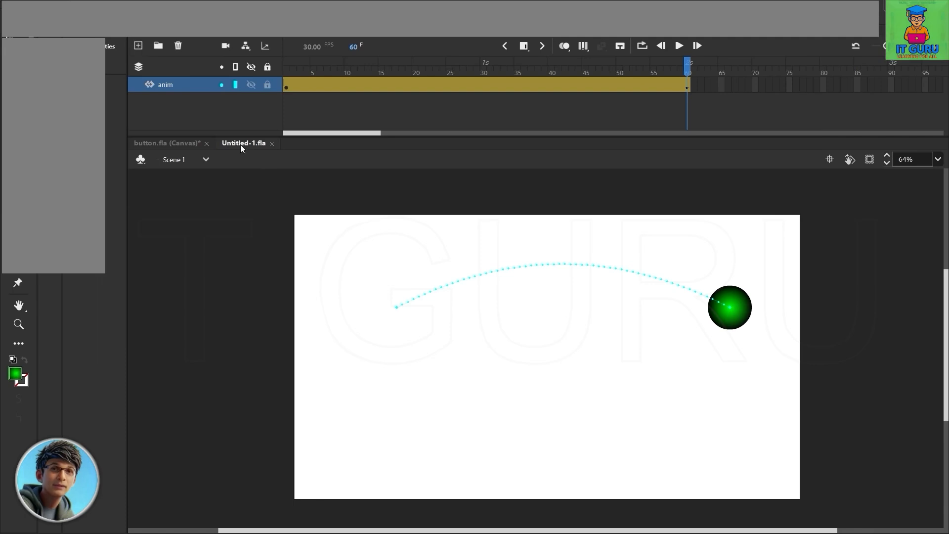
Convert the document to HTML5 Canvas, save it as Untitled-1_HTML5 Canvas.fla, and close the original Untitled-1.fla.
{"action": "left_click", "coordinate": [82, 7]}
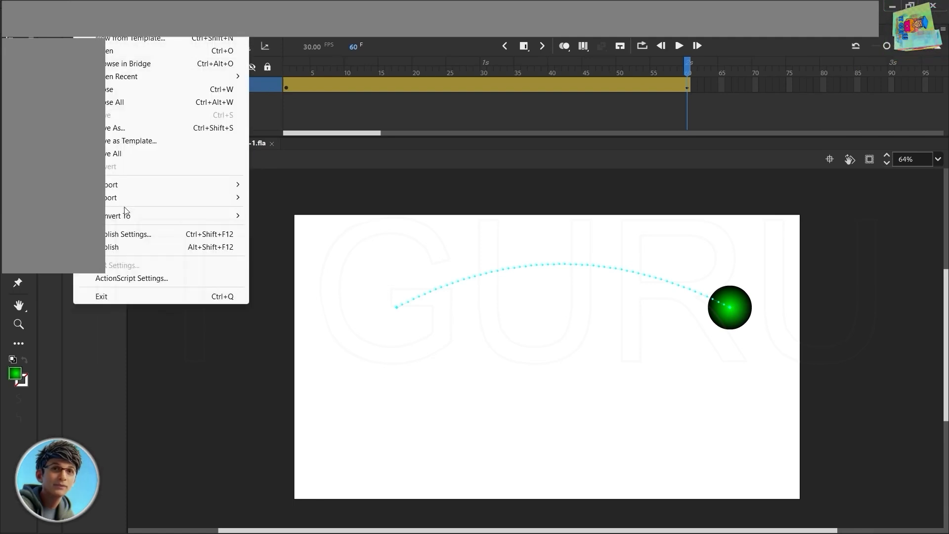
{"action": "mouse_move", "coordinate": [121, 218]}
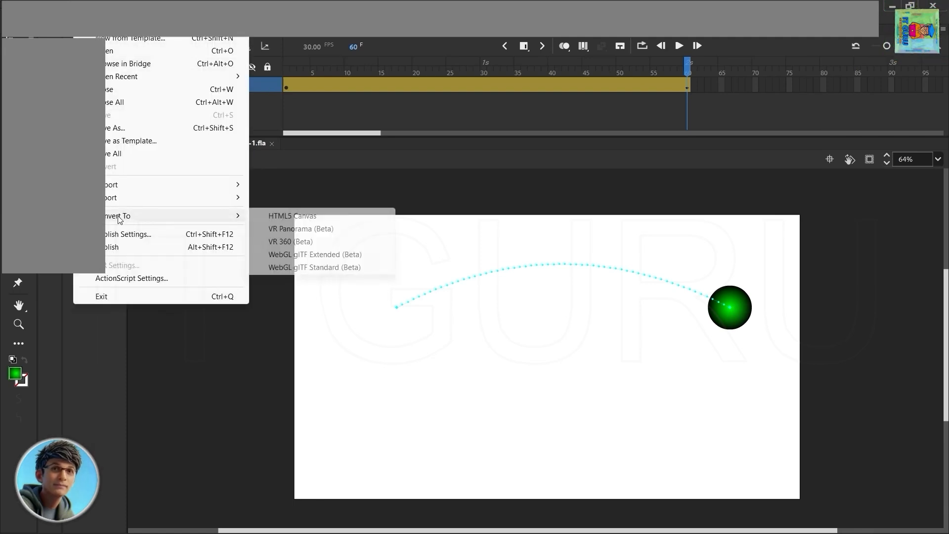
{"action": "left_click", "coordinate": [295, 218]}
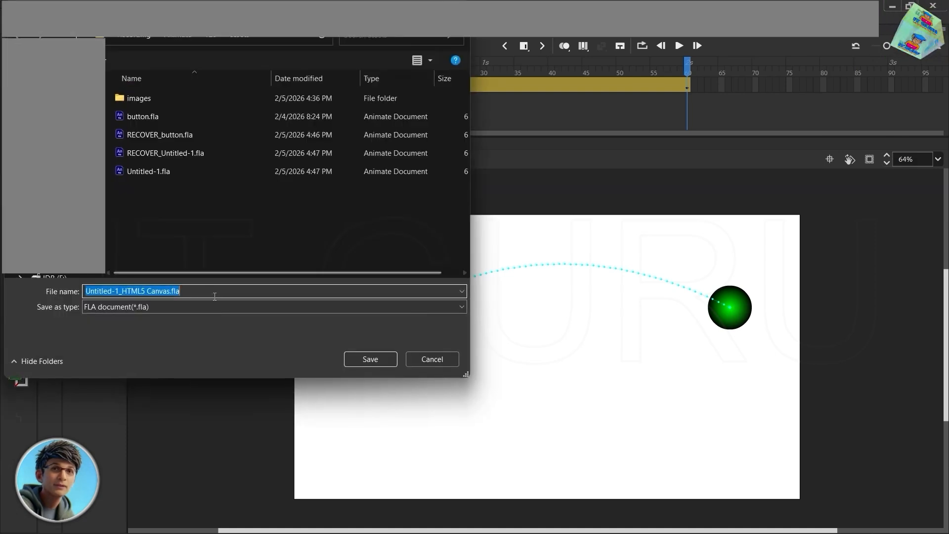
{"action": "left_click", "coordinate": [364, 358]}
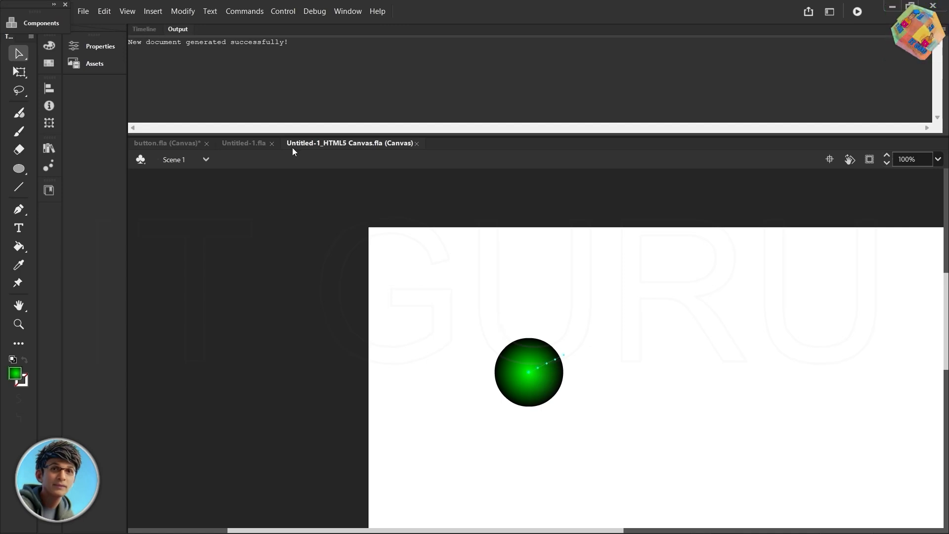
{"action": "left_click", "coordinate": [271, 144]}
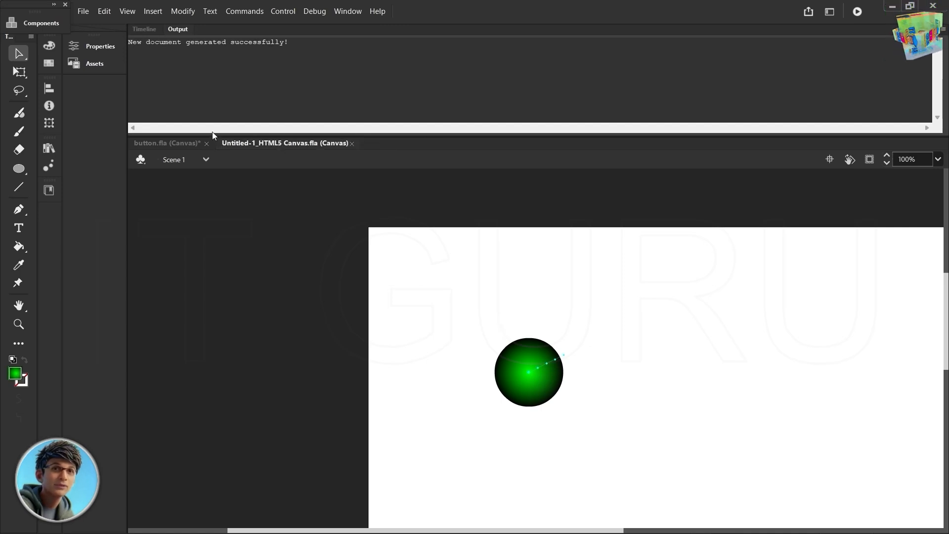
Examine the layers and button layout in button.fla as a reference and return to Untitled-1_HTML5 Canvas.fla.
{"action": "left_click", "coordinate": [142, 29]}
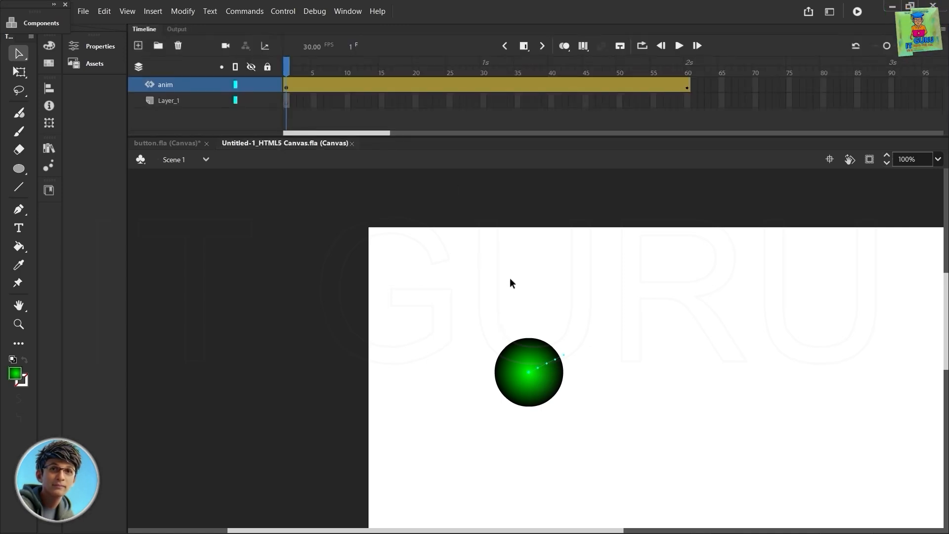
{"action": "left_click_drag", "start_coordinate": [661, 401], "coordinate": [399, 349]}
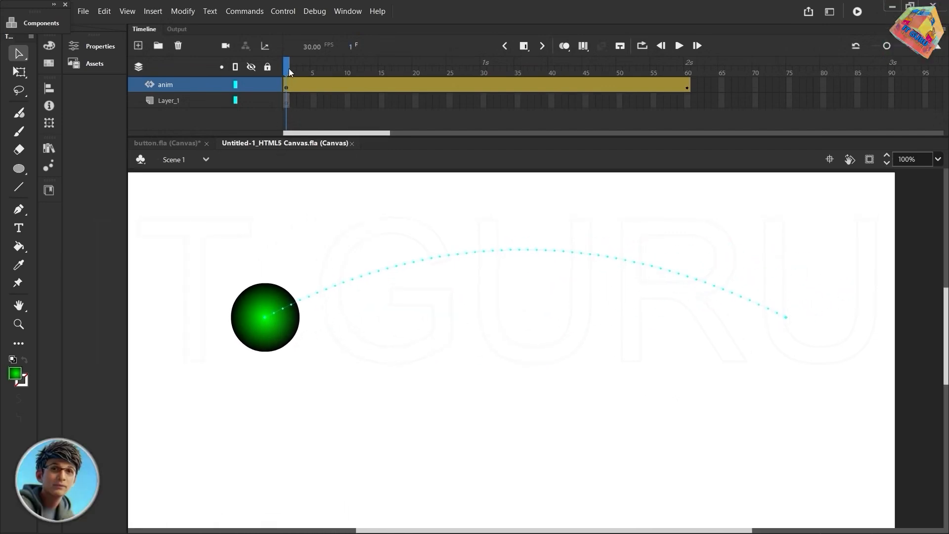
{"action": "left_click", "coordinate": [174, 147]}
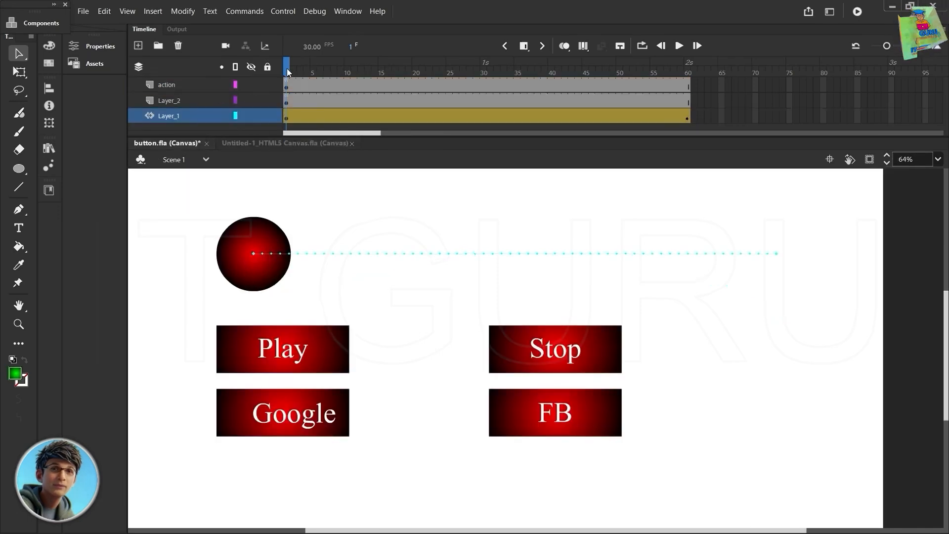
{"action": "mouse_move", "coordinate": [288, 70]}
{"action": "left_mouse_down"}
{"action": "mouse_move", "coordinate": [447, 72]}
{"action": "mouse_move", "coordinate": [286, 74]}
{"action": "left_mouse_up"}
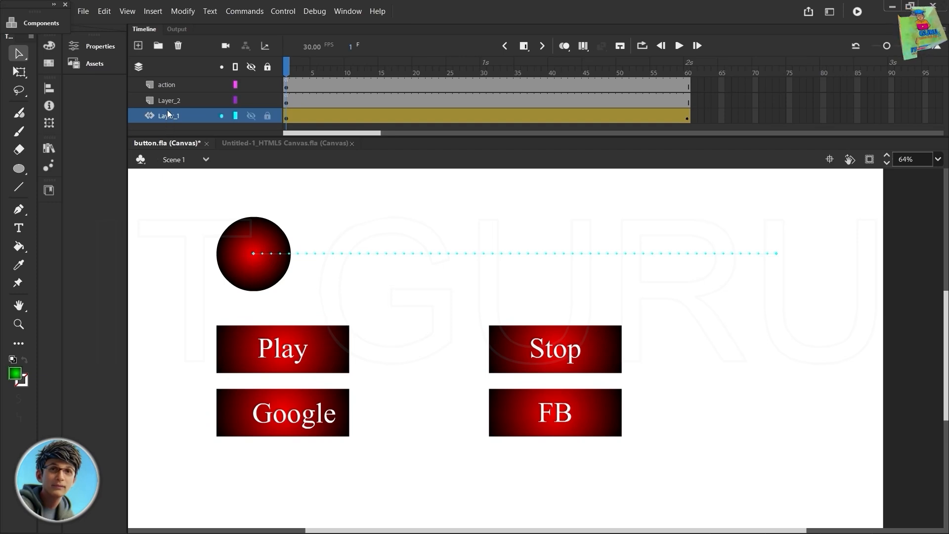
{"action": "left_click", "coordinate": [256, 144]}
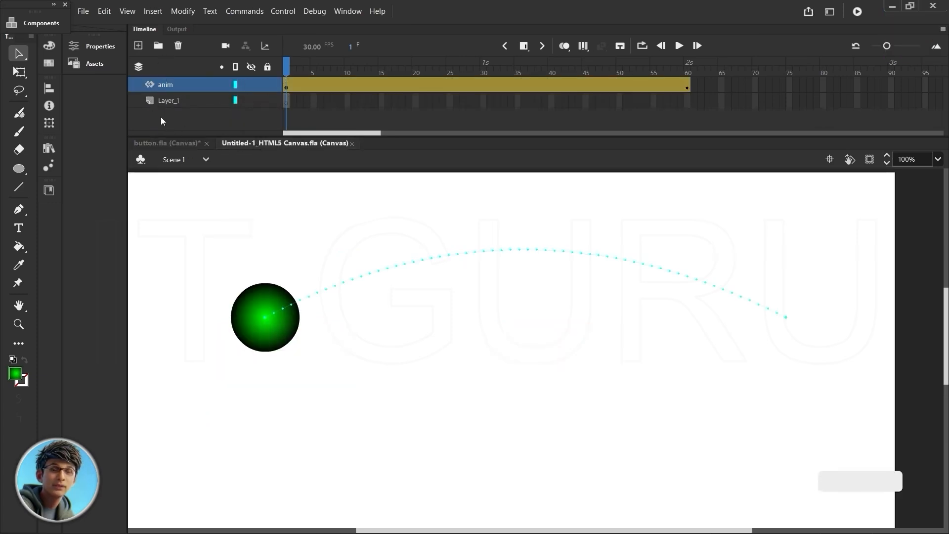
Add a new layer above the anim layer and name it action.
{"action": "left_click", "coordinate": [137, 45]}
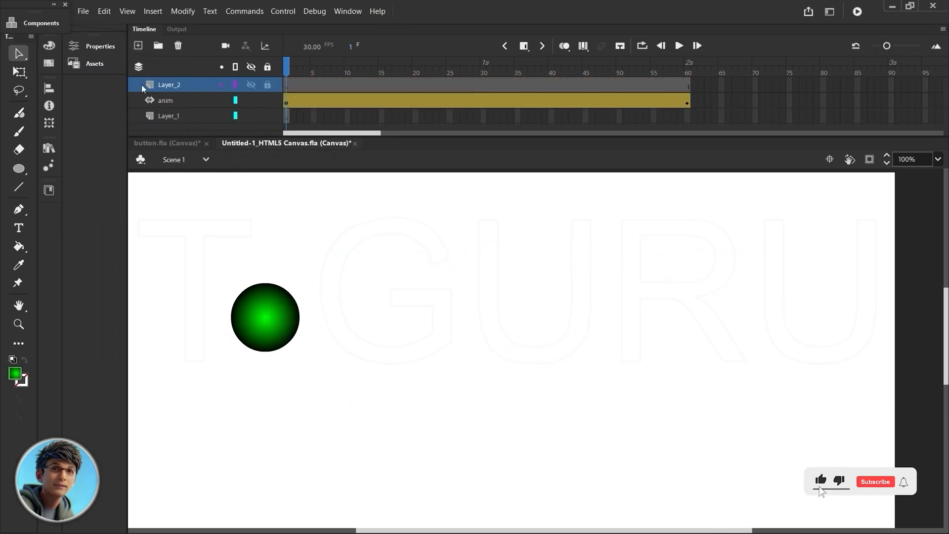
{"action": "double_click", "coordinate": [170, 85]}
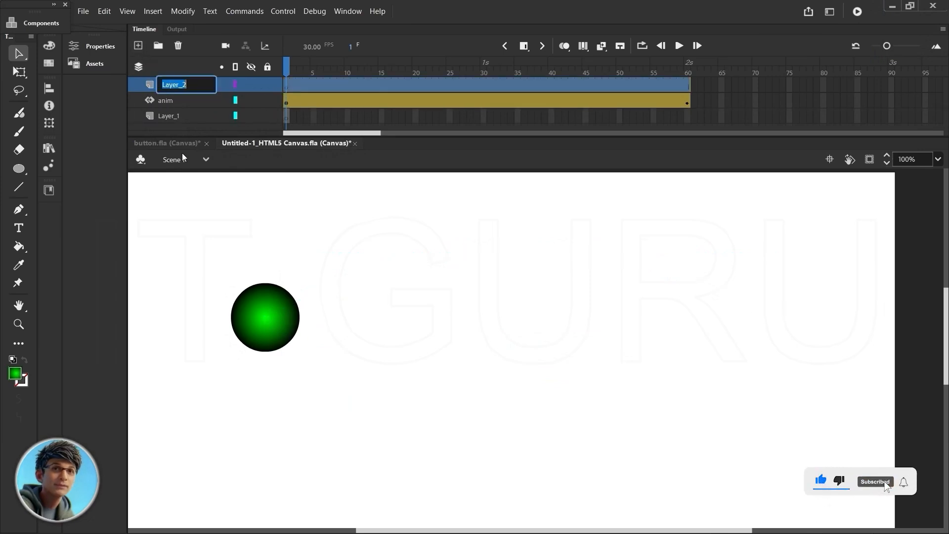
{"action": "type", "text": "action"}
{"action": "key", "text": "Return"}
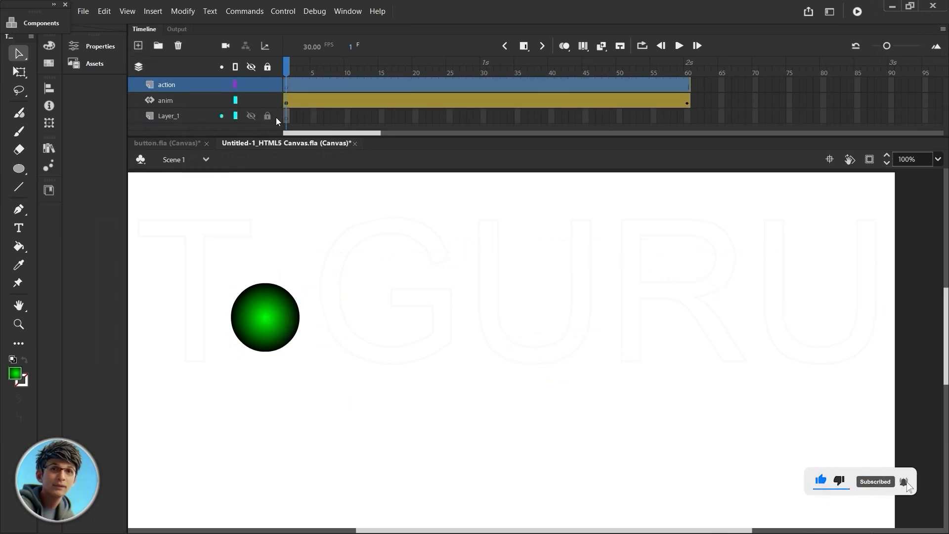
Use the Actions wizard on frame 1 of the action layer to add a Stop action for this timeline, triggered with this frame.
{"action": "right_click", "coordinate": [286, 88]}
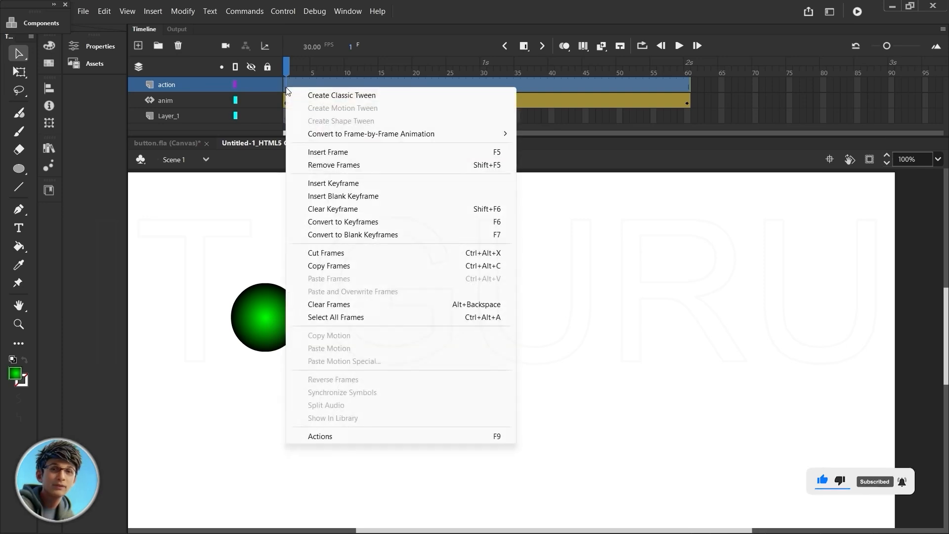
{"action": "left_click", "coordinate": [386, 436]}
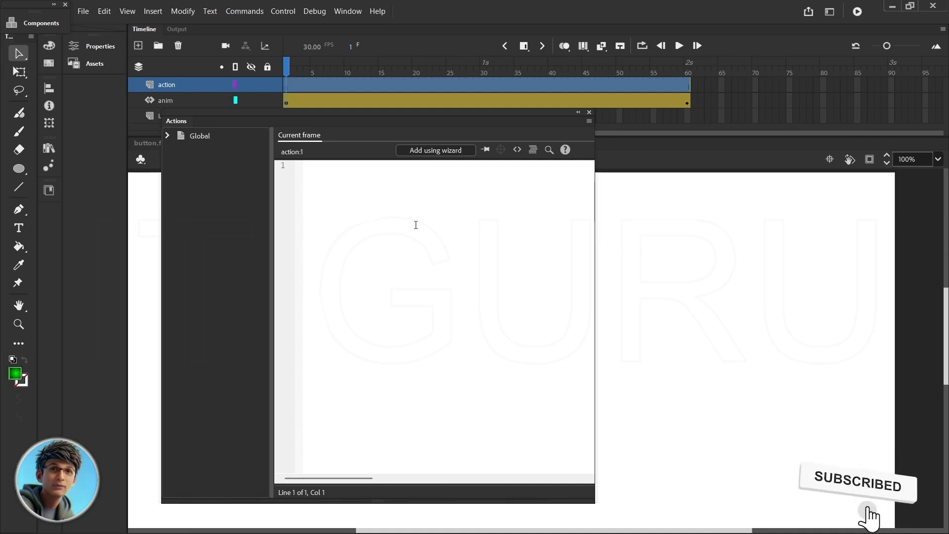
{"action": "left_click", "coordinate": [443, 150]}
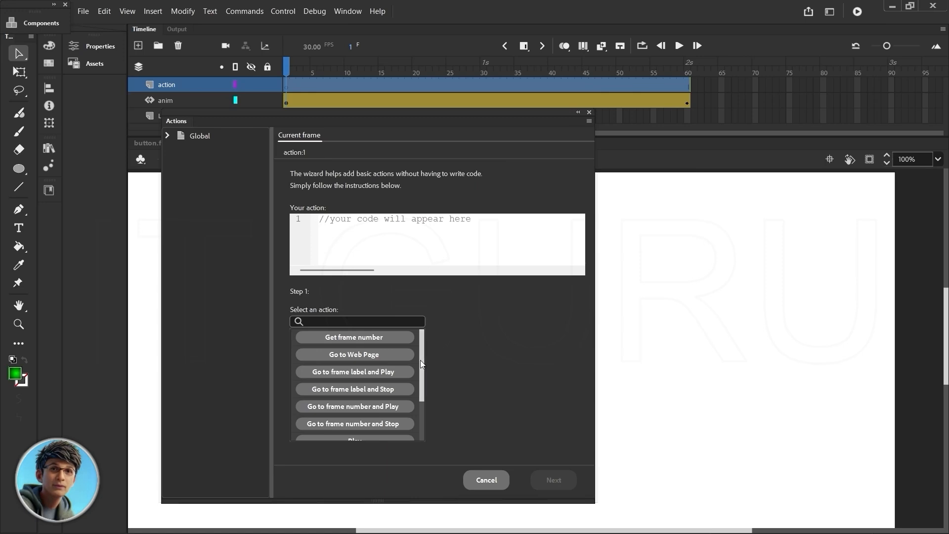
{"action": "left_click_drag", "start_coordinate": [424, 352], "coordinate": [420, 422]}
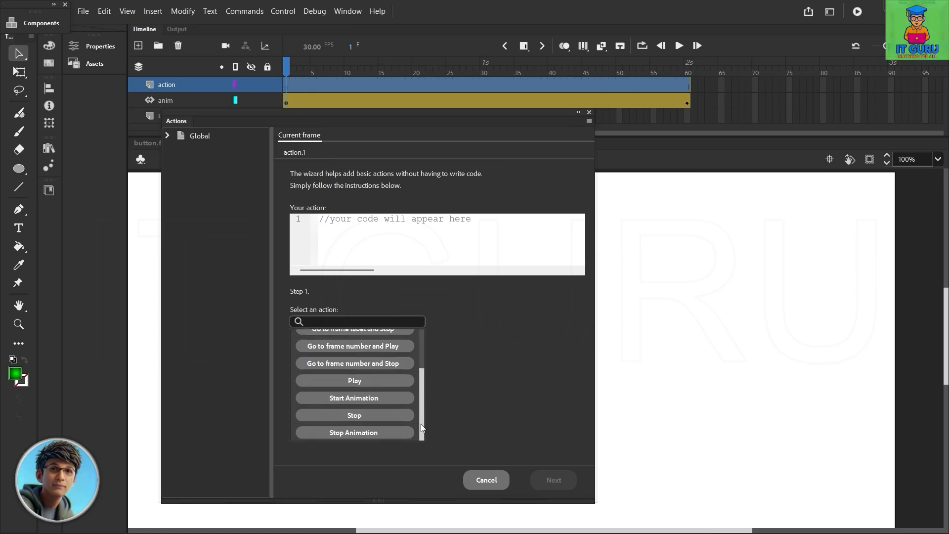
{"action": "left_click", "coordinate": [351, 413]}
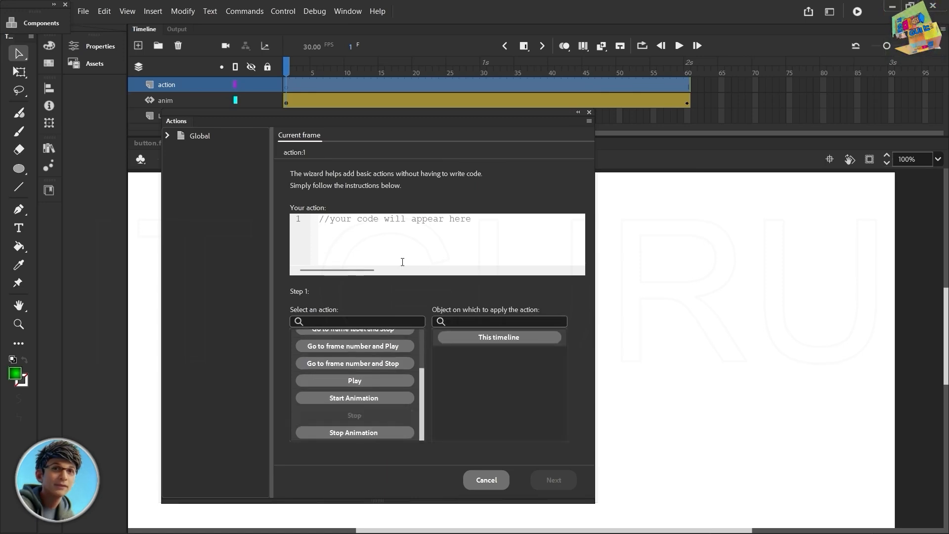
{"action": "left_click", "coordinate": [496, 338]}
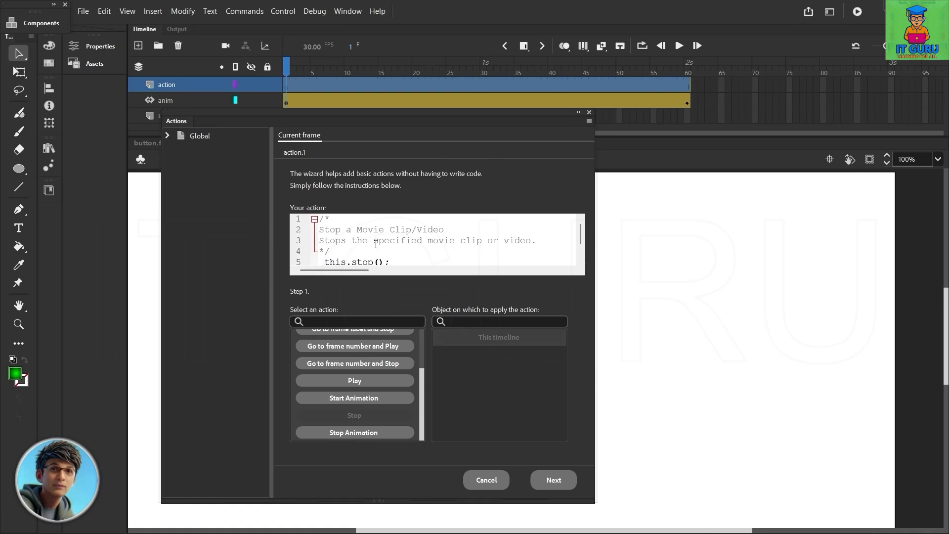
{"action": "left_click", "coordinate": [563, 485]}
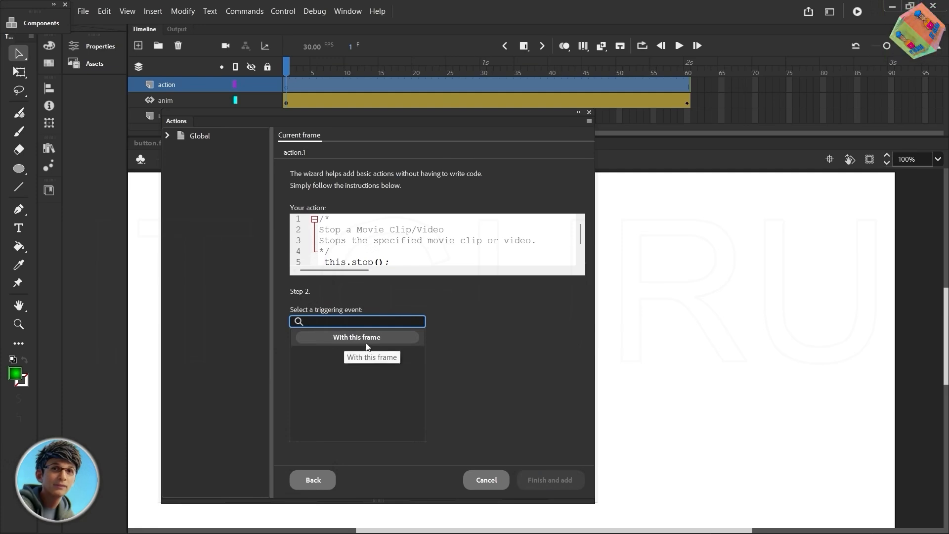
{"action": "left_click", "coordinate": [352, 338]}
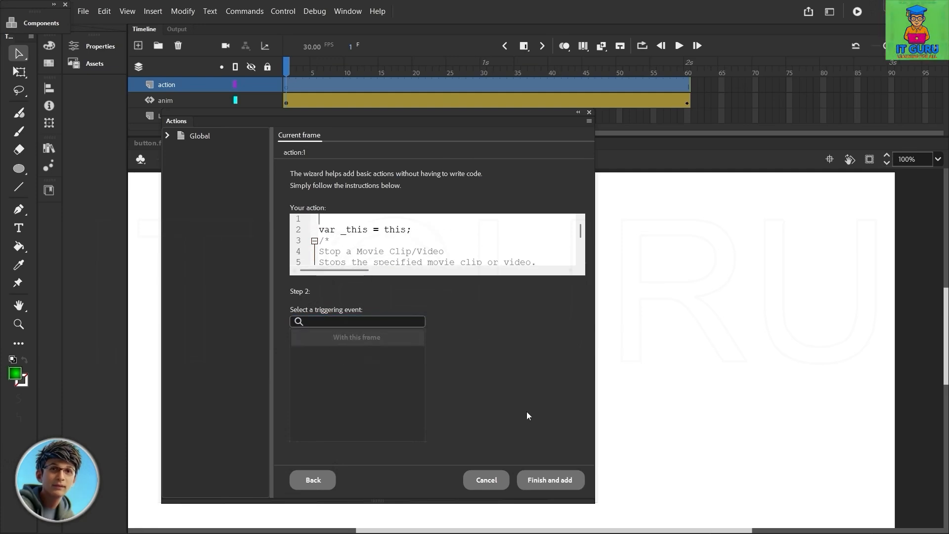
{"action": "left_click", "coordinate": [543, 479]}
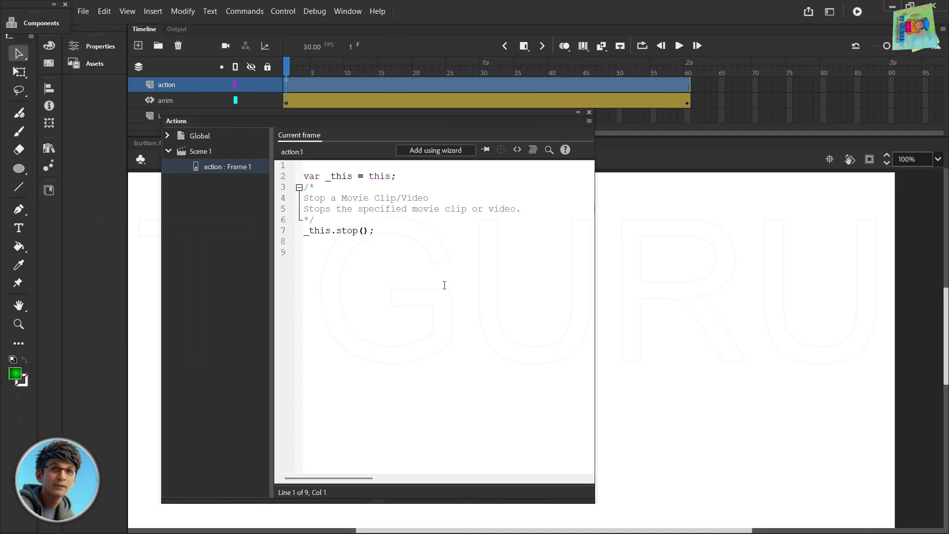
{"action": "left_click", "coordinate": [589, 113]}
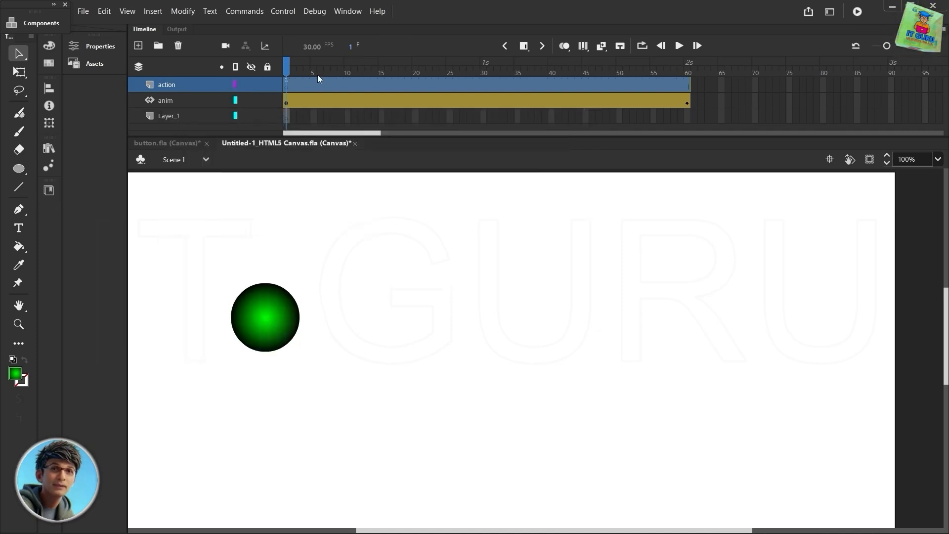
Test the movie in the browser to check the stop action and close the browser window.
{"action": "left_click", "coordinate": [289, 11]}
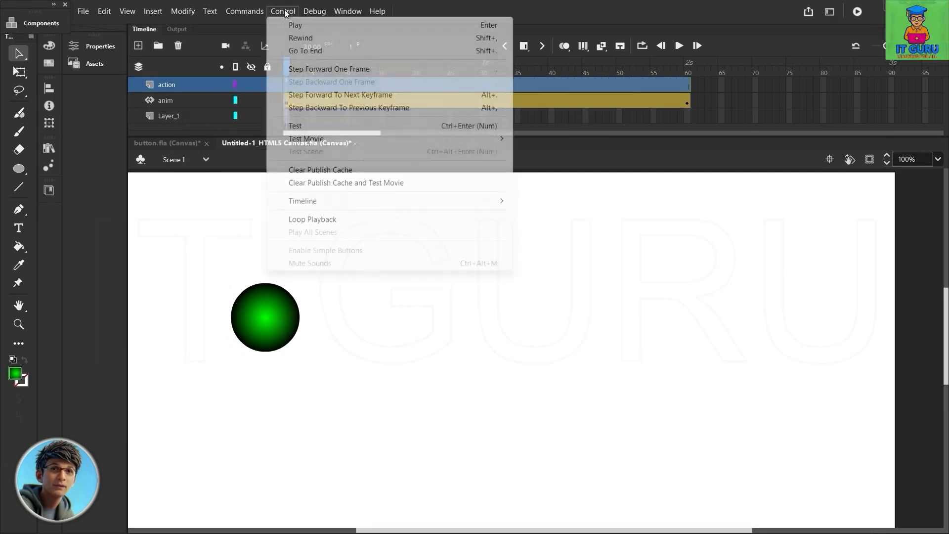
{"action": "left_click", "coordinate": [303, 127]}
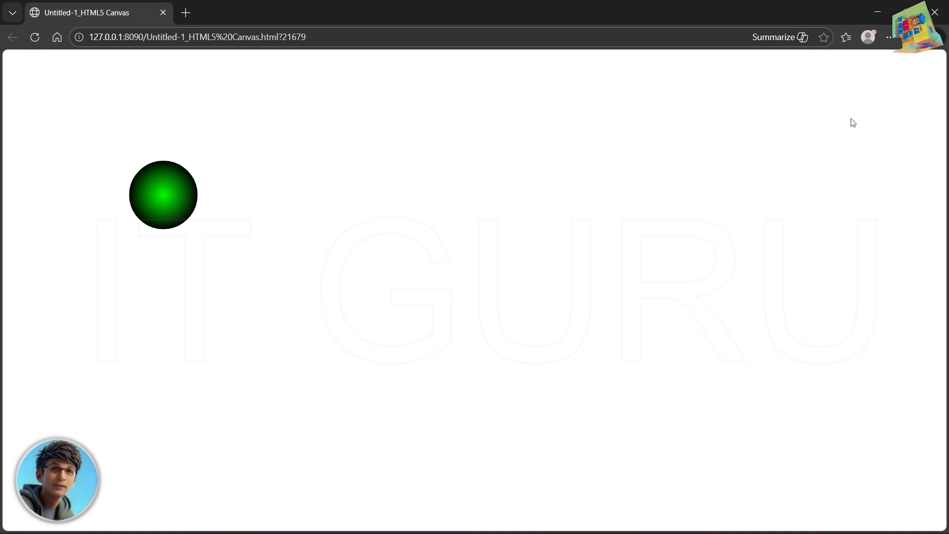
{"action": "left_click", "coordinate": [936, 12]}
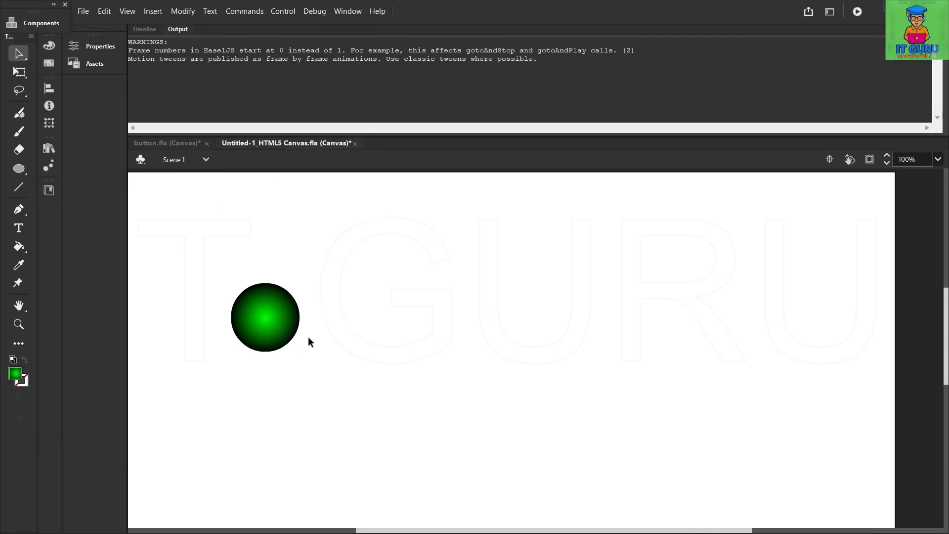
Rename the empty Layer_1 below the anim layer as buttons.
{"action": "left_click", "coordinate": [147, 28]}
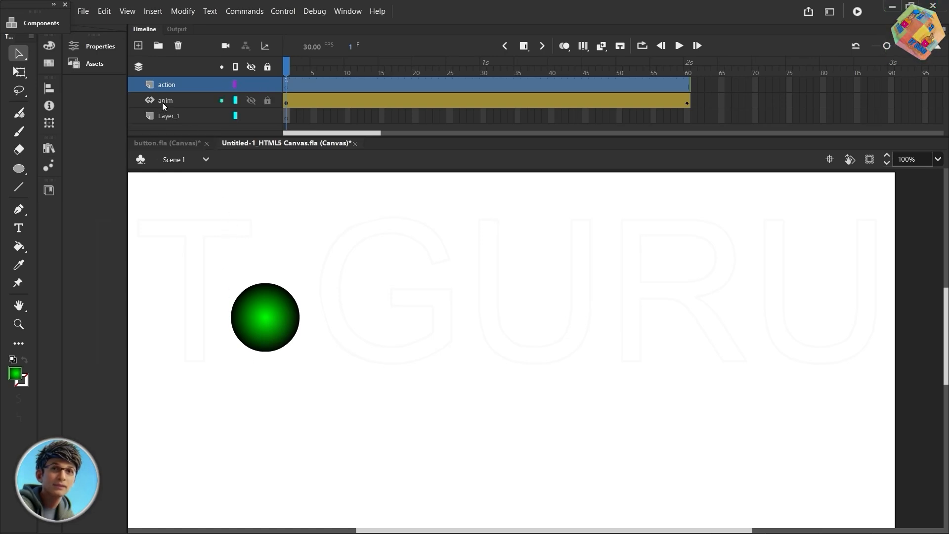
{"action": "left_click", "coordinate": [161, 116]}
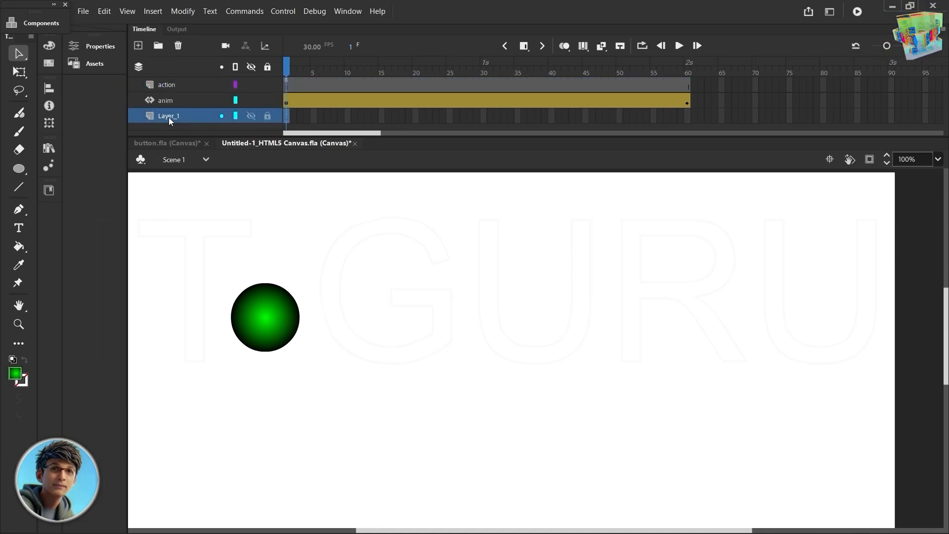
{"action": "double_click", "coordinate": [168, 117]}
{"action": "type", "text": "buttons"}
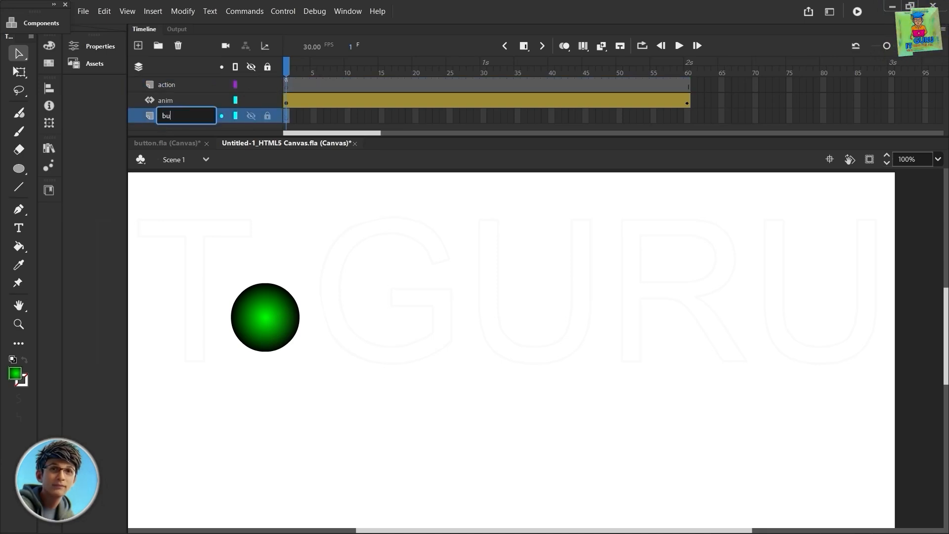
{"action": "key", "text": "Return"}
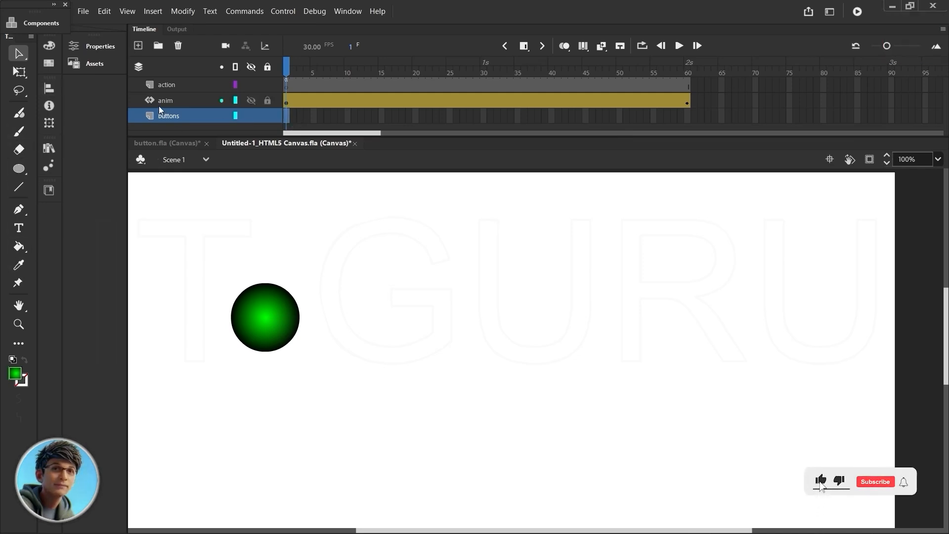
Create a new Button symbol named b1 and draw a wide green radial-gradient rectangle from its registration point in the Up state.
{"action": "left_click", "coordinate": [152, 11]}
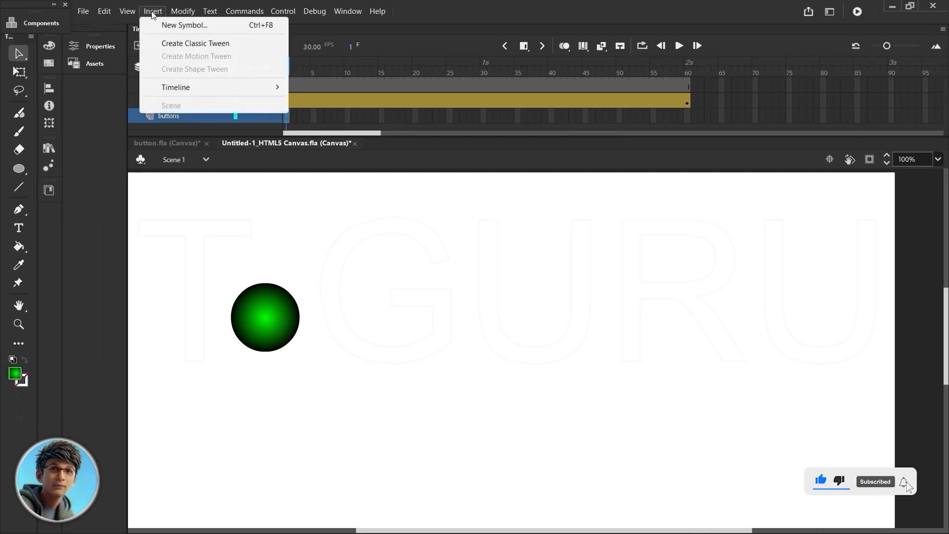
{"action": "left_click", "coordinate": [183, 25]}
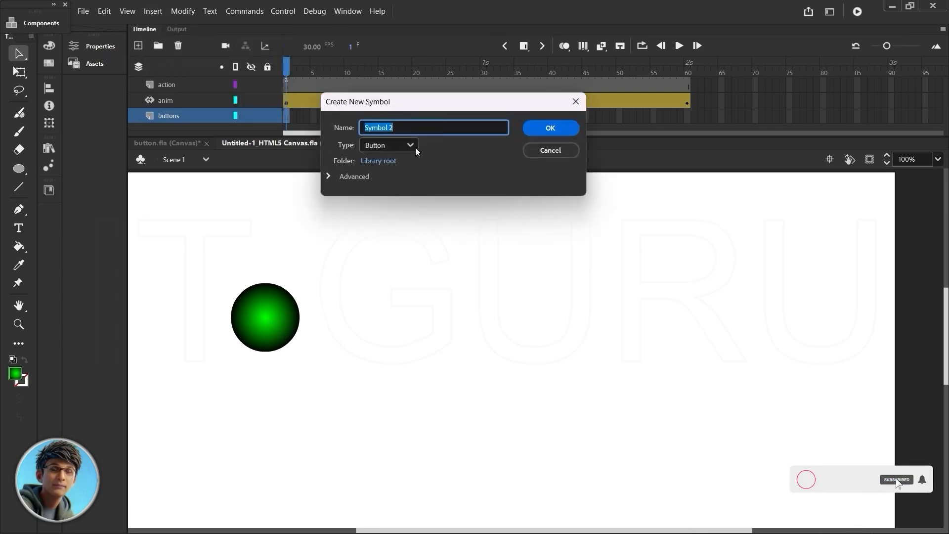
{"action": "type", "text": "b1"}
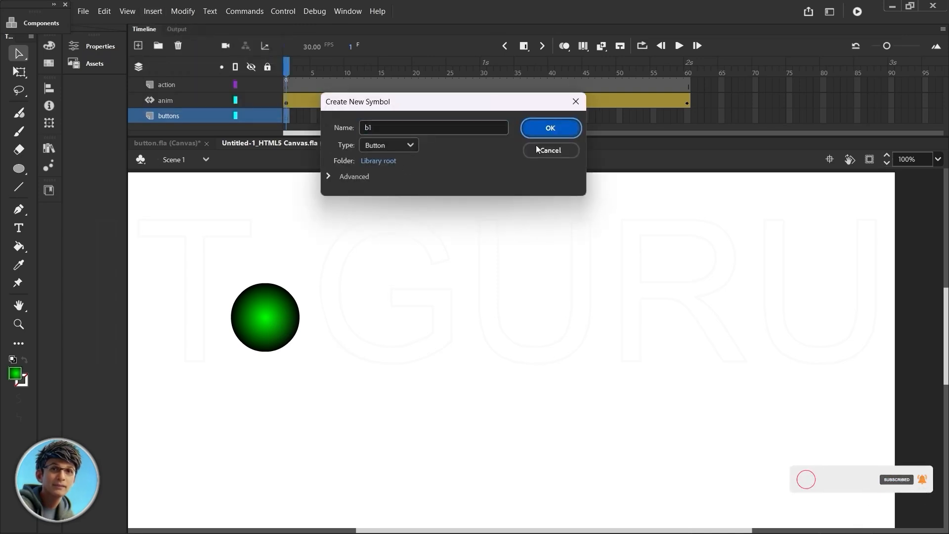
{"action": "key", "text": "Return"}
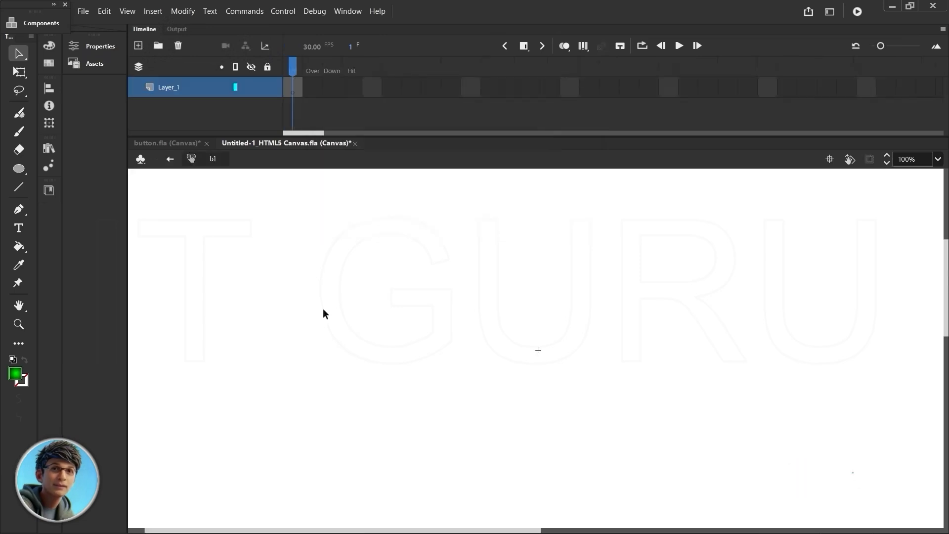
{"action": "left_click_drag", "start_coordinate": [25, 170], "coordinate": [63, 169]}
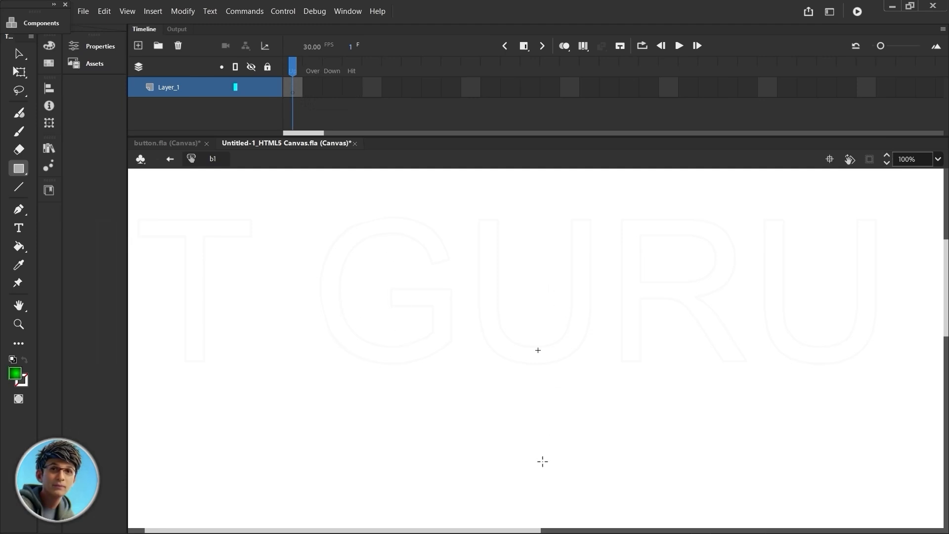
{"action": "mouse_move", "coordinate": [538, 349]}
{"action": "left_mouse_down"}
{"action": "mouse_move", "coordinate": [541, 372]}
{"action": "mouse_move", "coordinate": [632, 381]}
{"action": "left_mouse_up"}
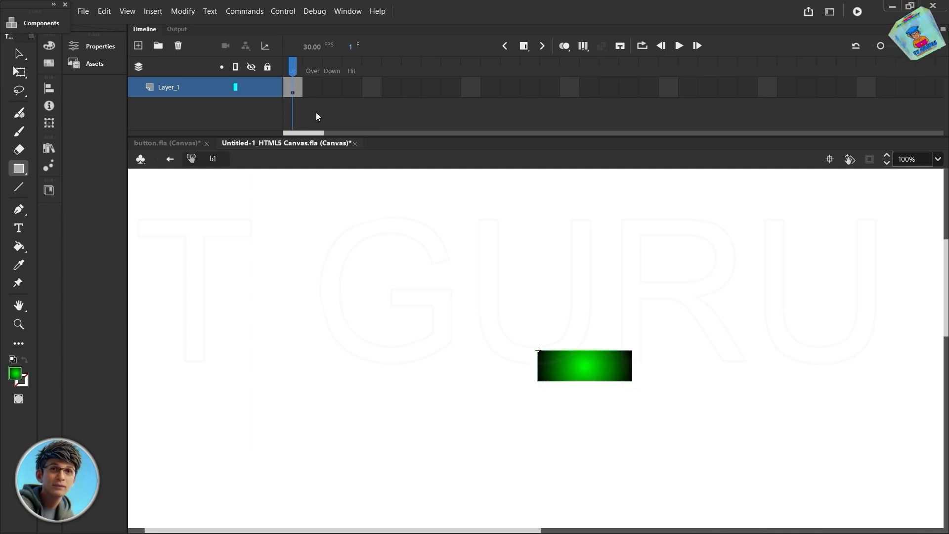
Insert a keyframe in the button's Over state and fill its rectangle with the red radial gradient.
{"action": "left_click", "coordinate": [313, 90]}
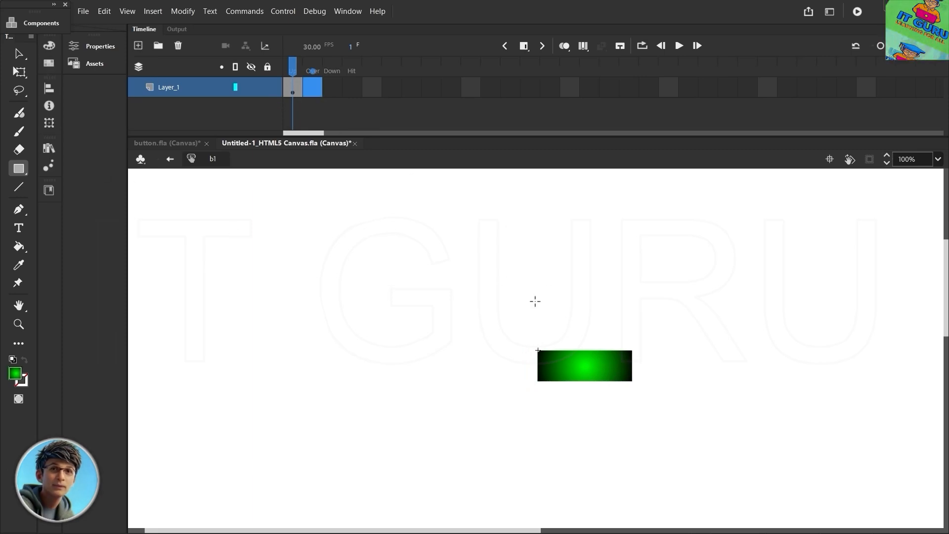
{"action": "right_click", "coordinate": [310, 85]}
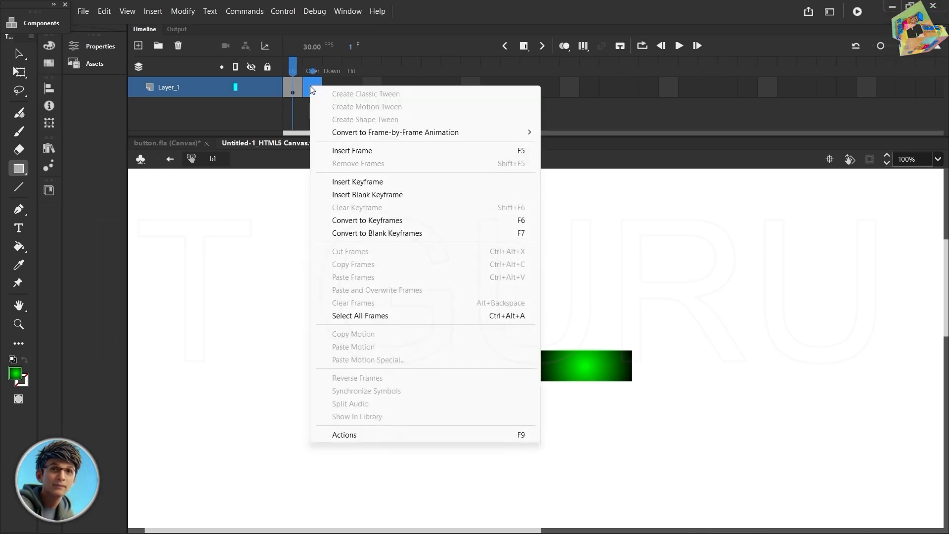
{"action": "left_click", "coordinate": [359, 182]}
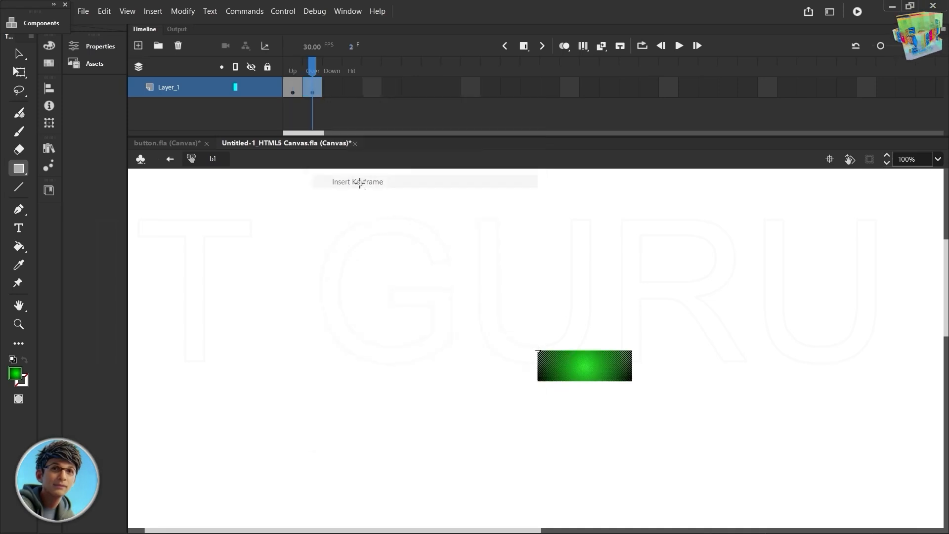
{"action": "left_click", "coordinate": [18, 377]}
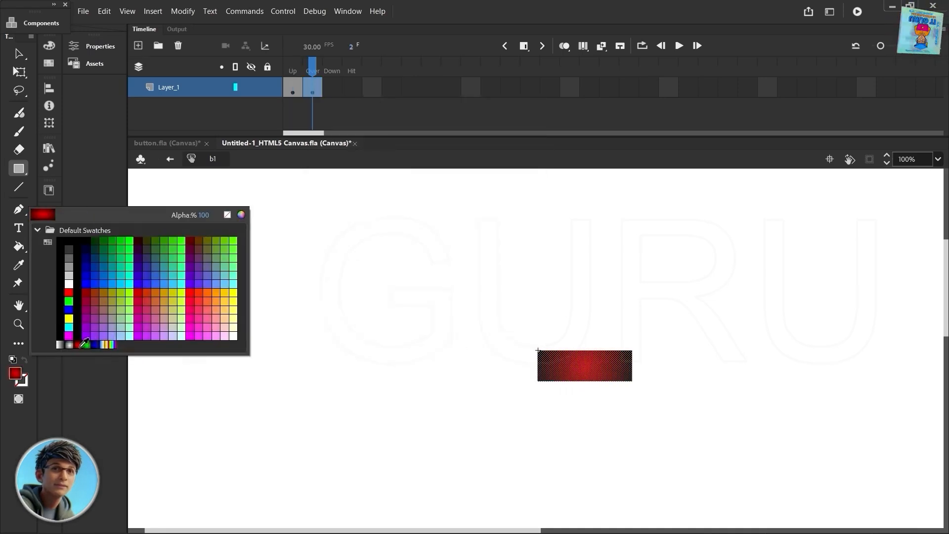
{"action": "left_click", "coordinate": [84, 331]}
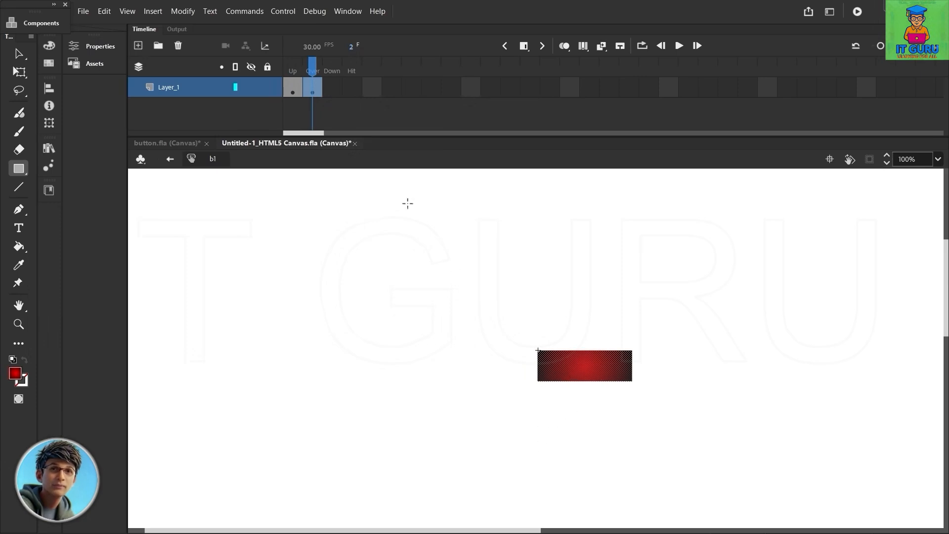
{"action": "key", "text": "comma"}
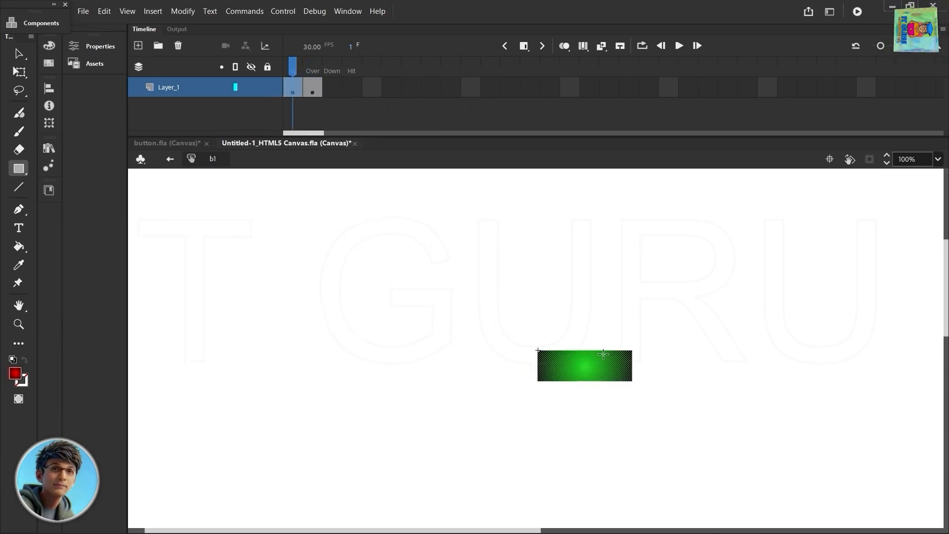
Insert a keyframe in the button's Down state and fill its rectangle with the blue radial gradient.
{"action": "left_click", "coordinate": [332, 90]}
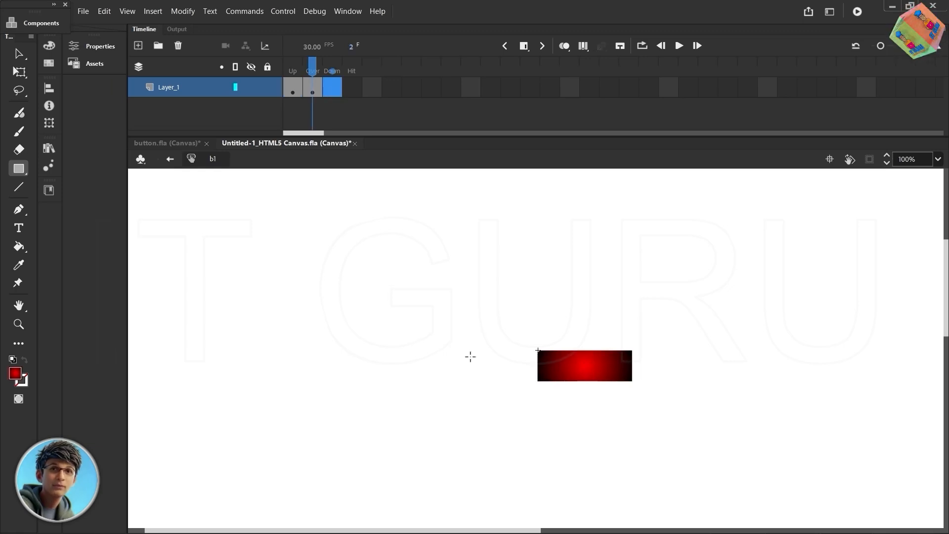
{"action": "left_click", "coordinate": [15, 374]}
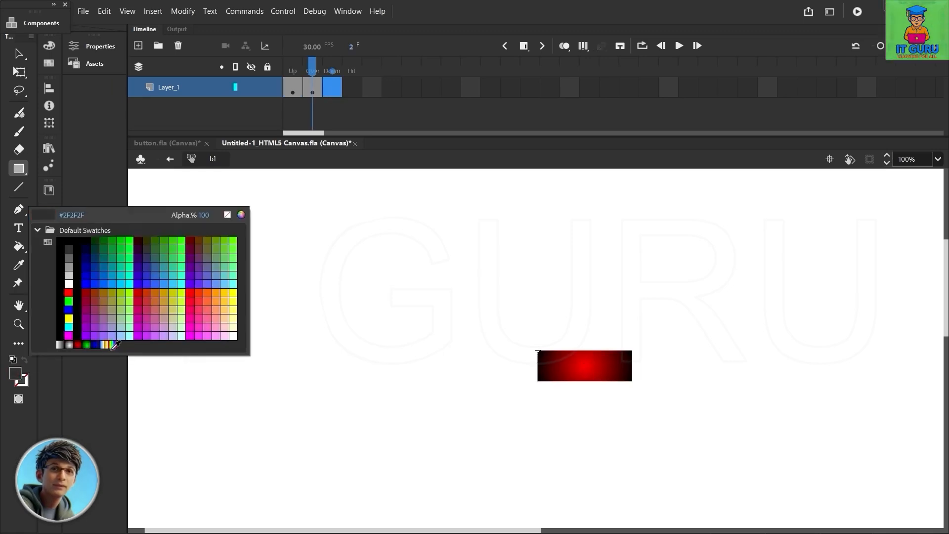
{"action": "left_click", "coordinate": [97, 345]}
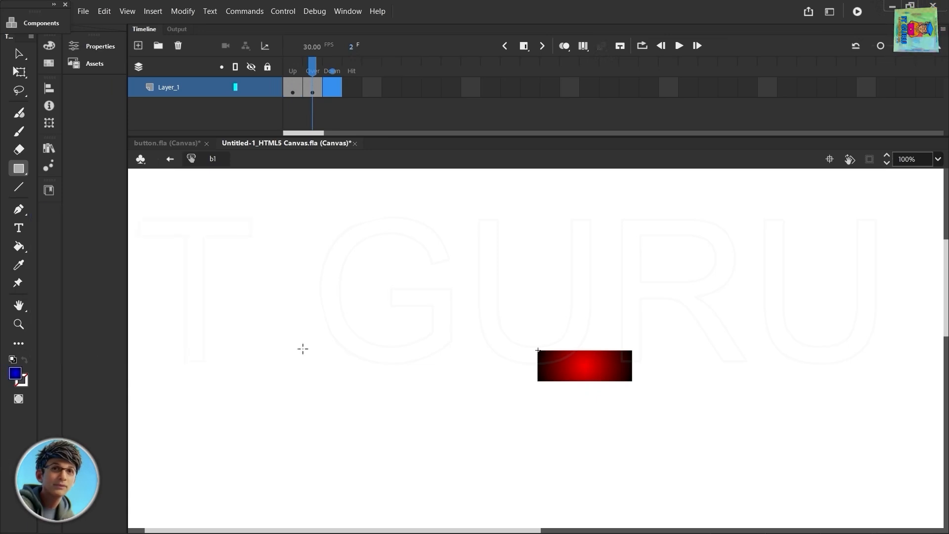
{"action": "right_click", "coordinate": [334, 88]}
{"action": "left_click", "coordinate": [356, 183]}
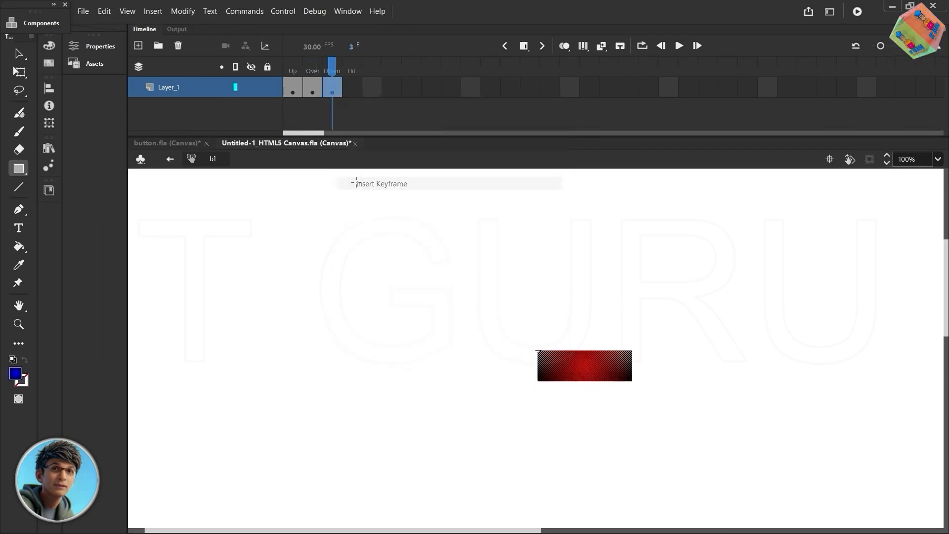
{"action": "left_click", "coordinate": [20, 373]}
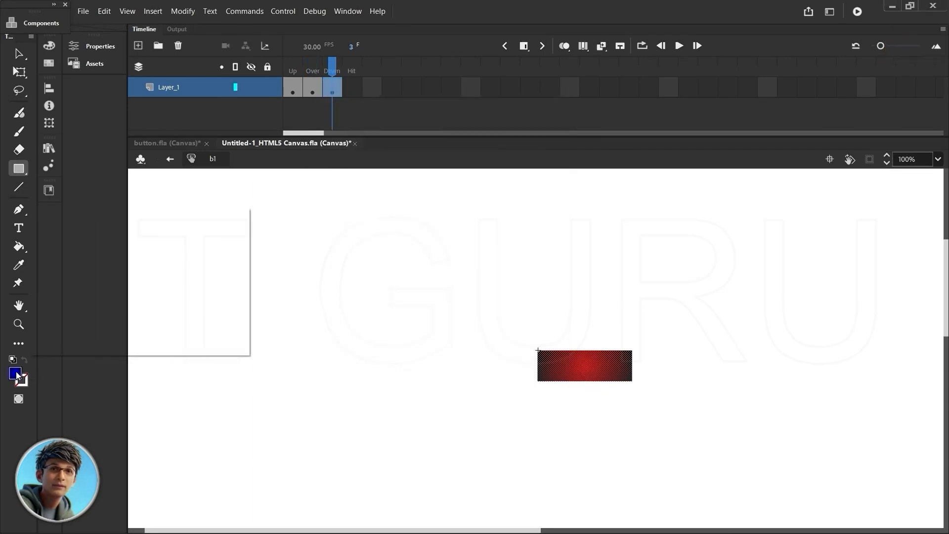
{"action": "left_click", "coordinate": [95, 344]}
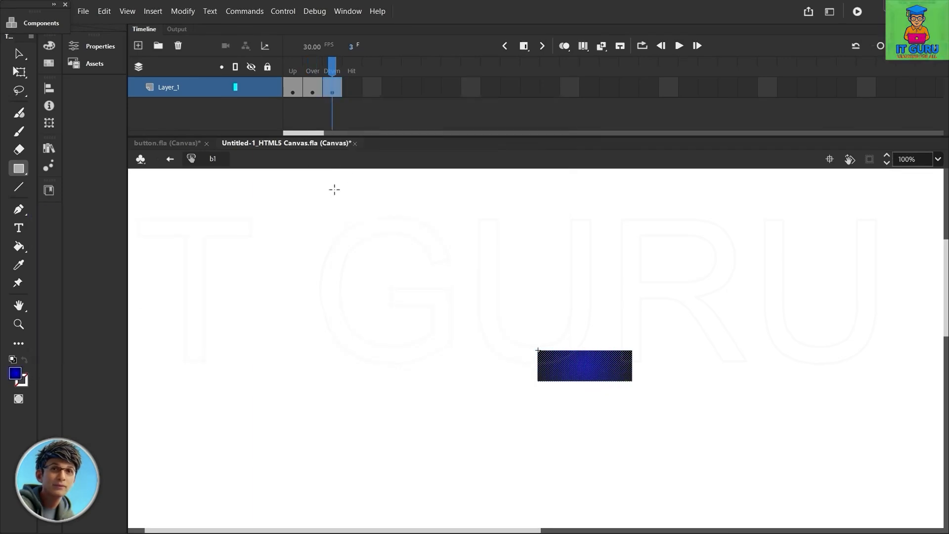
Insert a keyframe in the button's Hit state, fill its rectangle with the white-to-black radial gradient, and return to the Up state.
{"action": "left_click", "coordinate": [351, 88]}
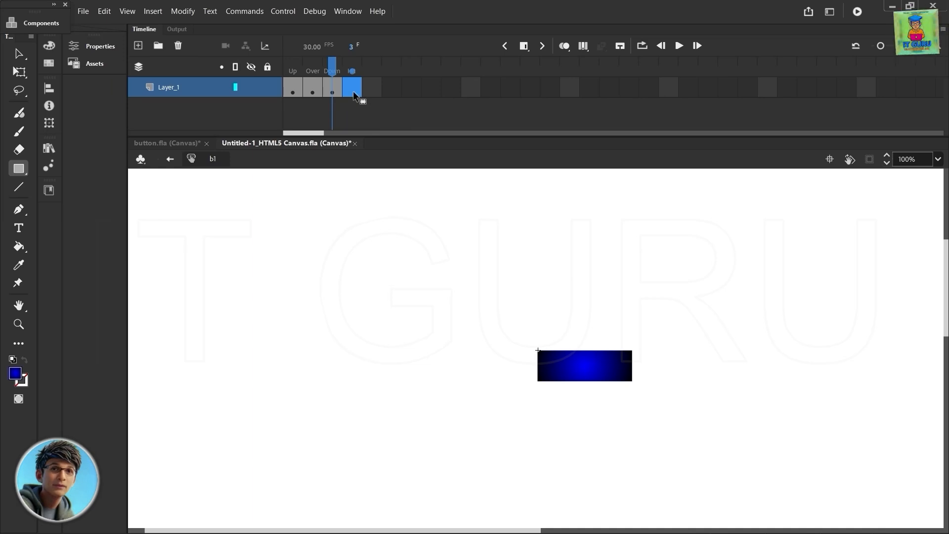
{"action": "right_click", "coordinate": [353, 90]}
{"action": "left_click", "coordinate": [385, 188]}
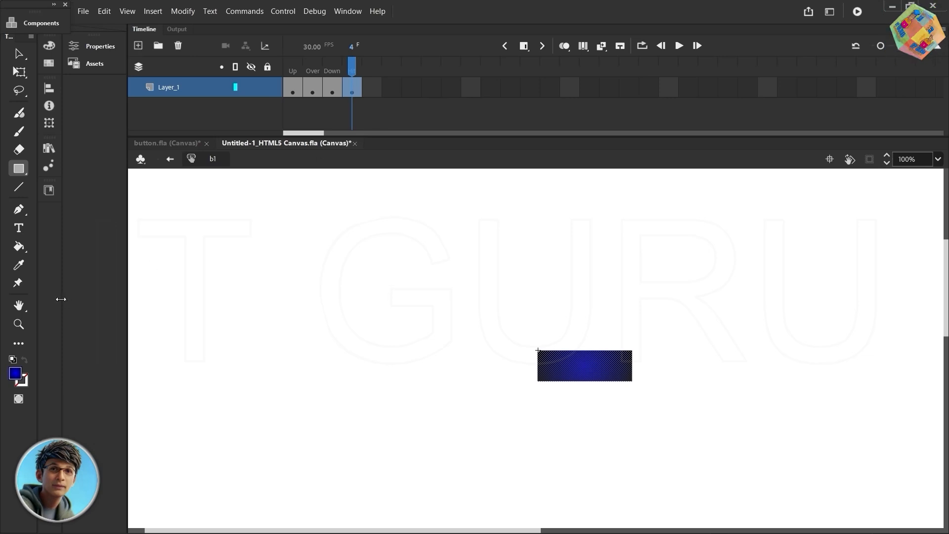
{"action": "left_click", "coordinate": [16, 374]}
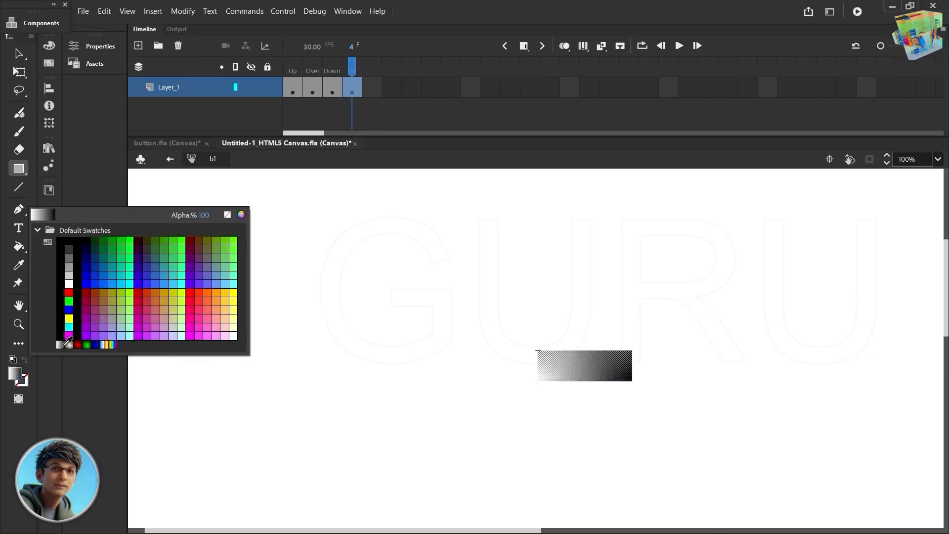
{"action": "left_click", "coordinate": [68, 344]}
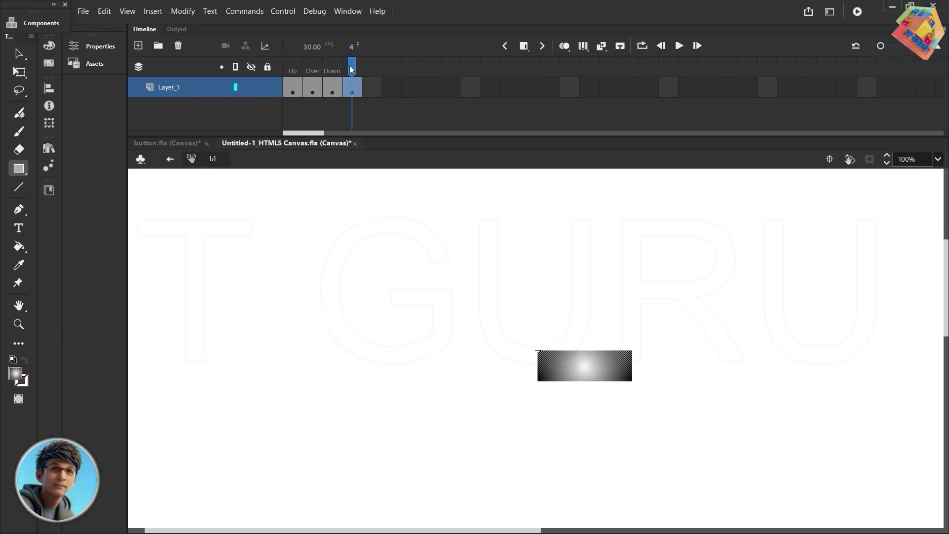
{"action": "left_click_drag", "start_coordinate": [351, 66], "coordinate": [293, 79]}
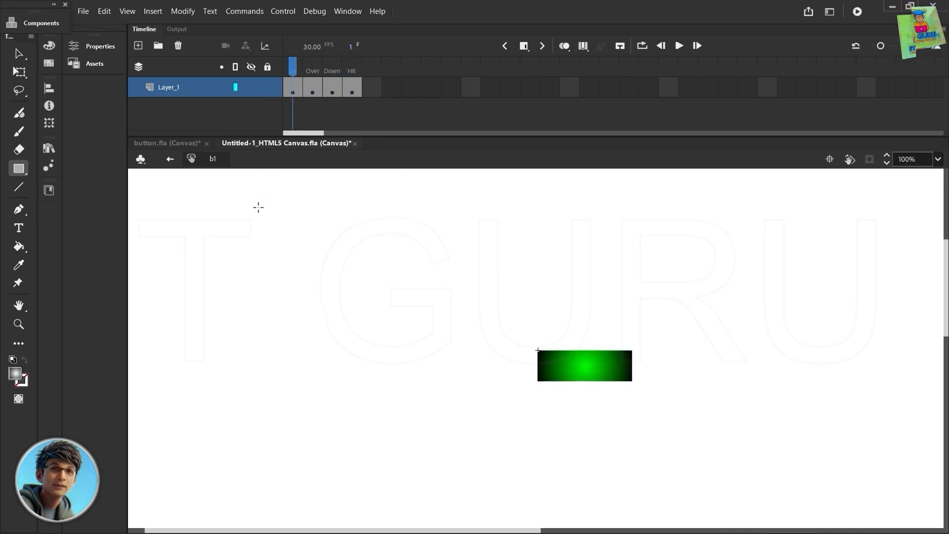
Return to Scene 1 and place an instance of b1 on the buttons layer below the circle.
{"action": "left_click", "coordinate": [170, 159]}
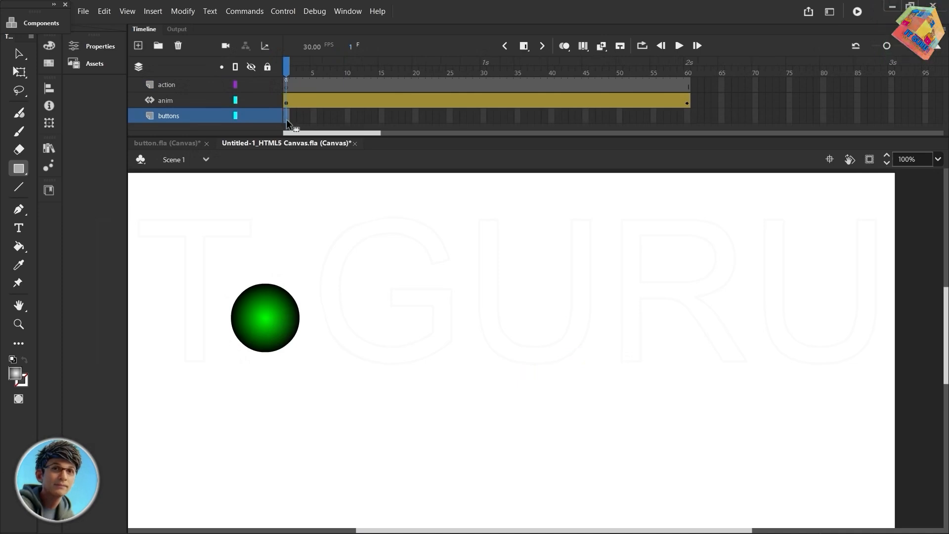
{"action": "left_click", "coordinate": [42, 150]}
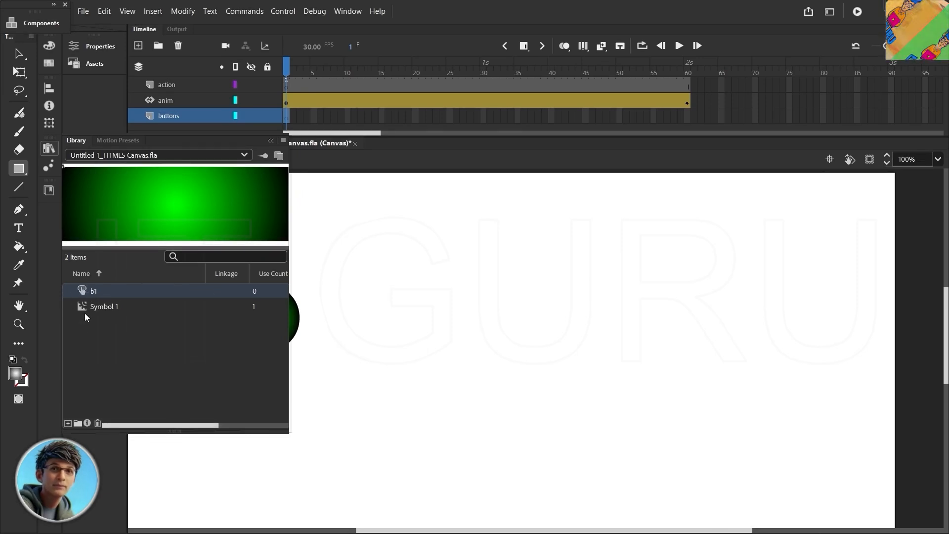
{"action": "left_click_drag", "start_coordinate": [83, 292], "coordinate": [310, 399]}
{"action": "left_click_drag", "start_coordinate": [341, 430], "coordinate": [271, 434]}
{"action": "left_click", "coordinate": [270, 141]}
{"action": "key", "text": "v"}
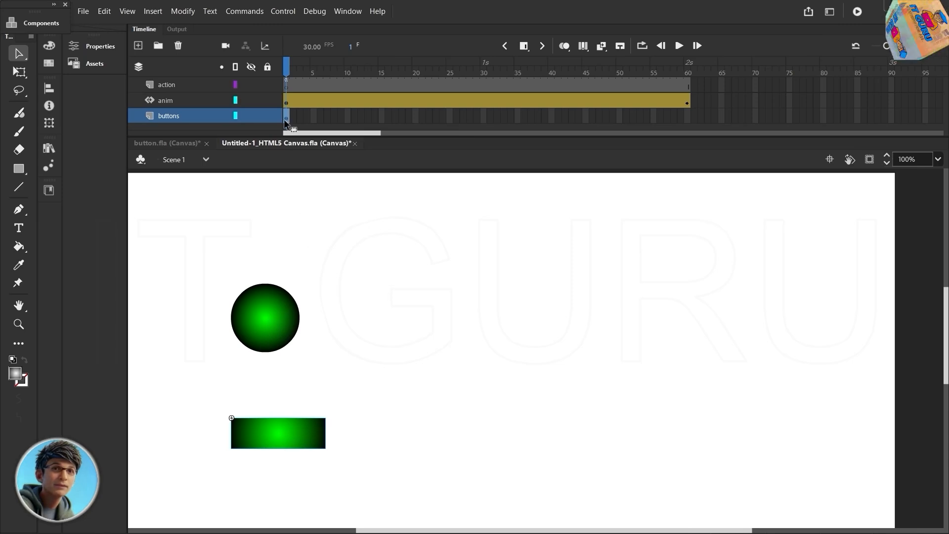
Extend the buttons layer to frame 60 to match the animation, and return the playhead to frame 1.
{"action": "left_click_drag", "start_coordinate": [286, 67], "coordinate": [257, 102]}
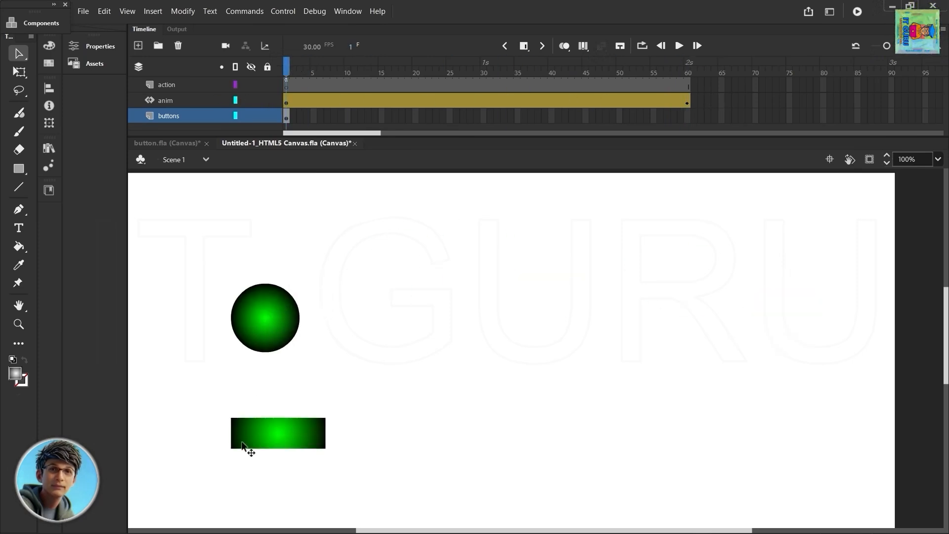
{"action": "left_click", "coordinate": [687, 117]}
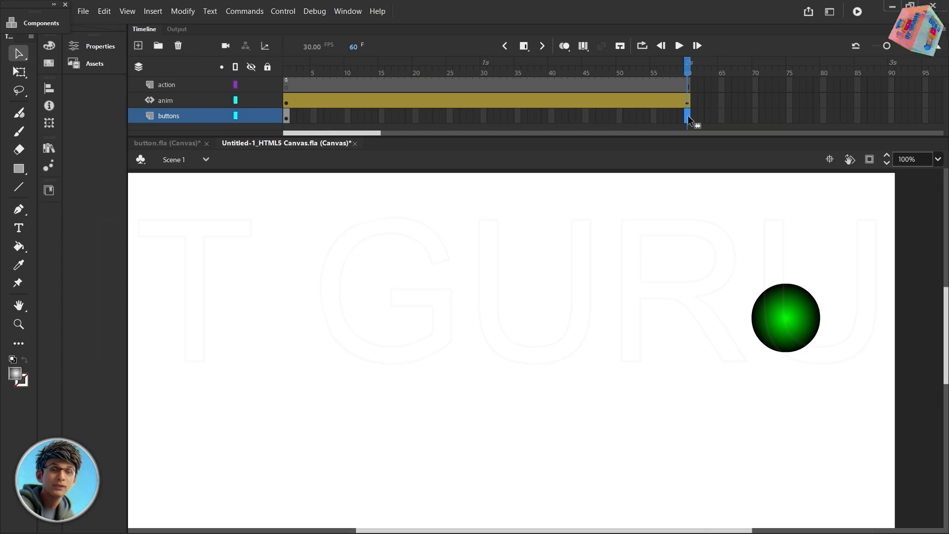
{"action": "key", "text": "F5"}
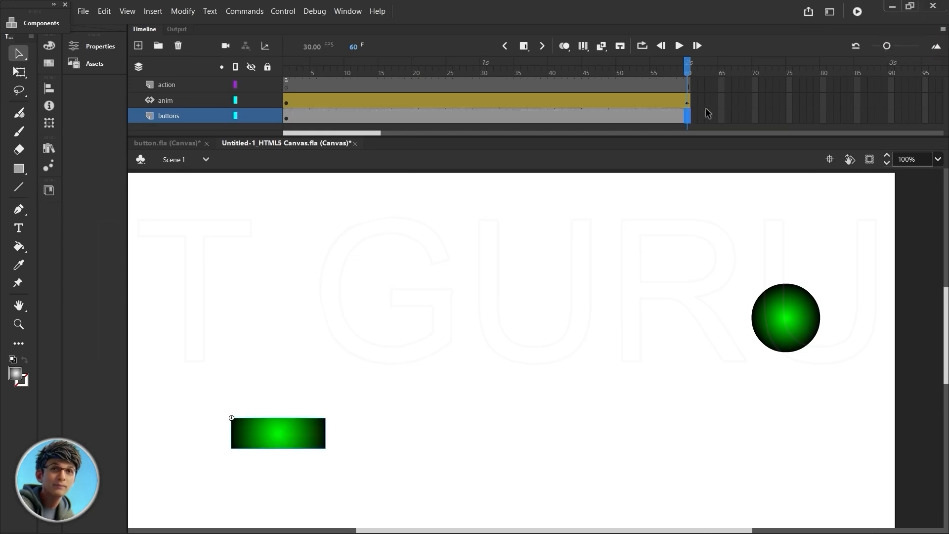
{"action": "left_click_drag", "start_coordinate": [688, 64], "coordinate": [253, 215]}
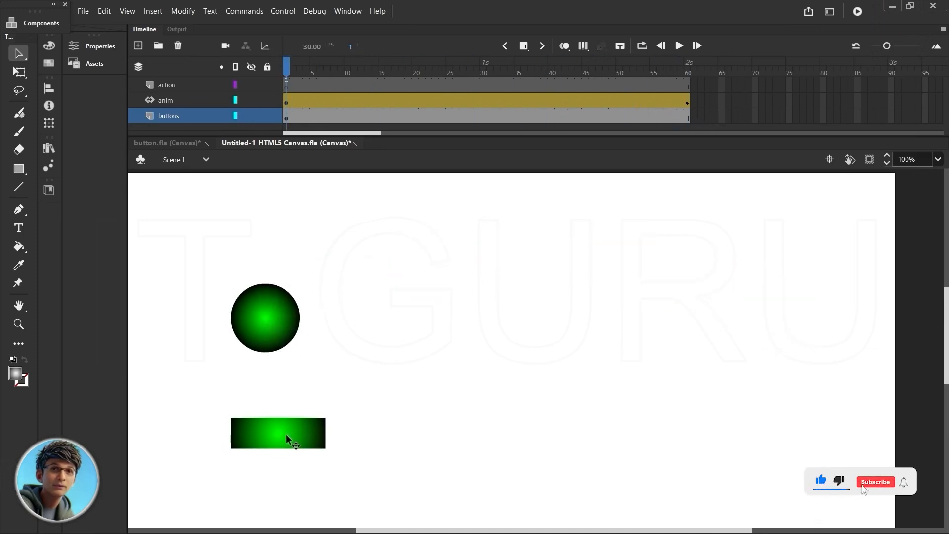
Move the green button up closer to the circle and give it the instance name play_btn.
{"action": "left_click_drag", "start_coordinate": [273, 428], "coordinate": [271, 397]}
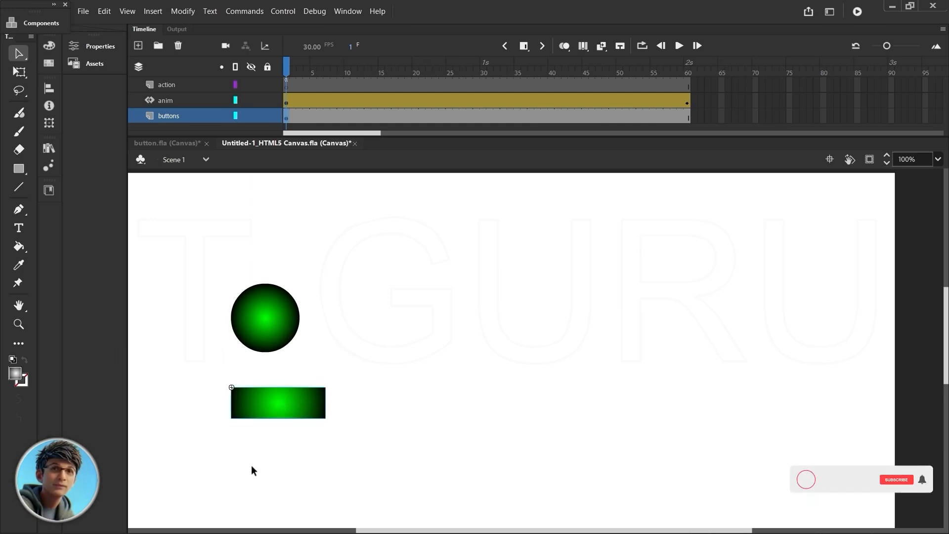
{"action": "left_click", "coordinate": [98, 47]}
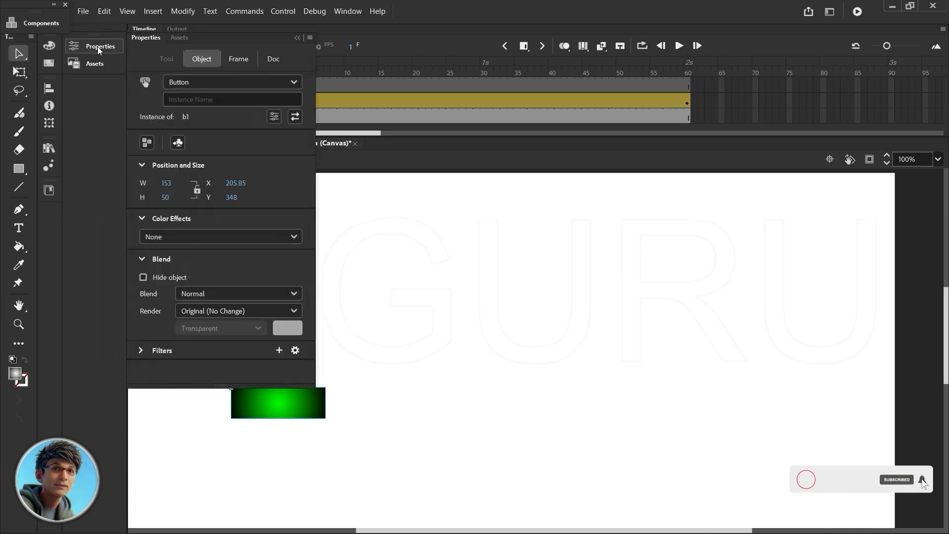
{"action": "left_click", "coordinate": [213, 100]}
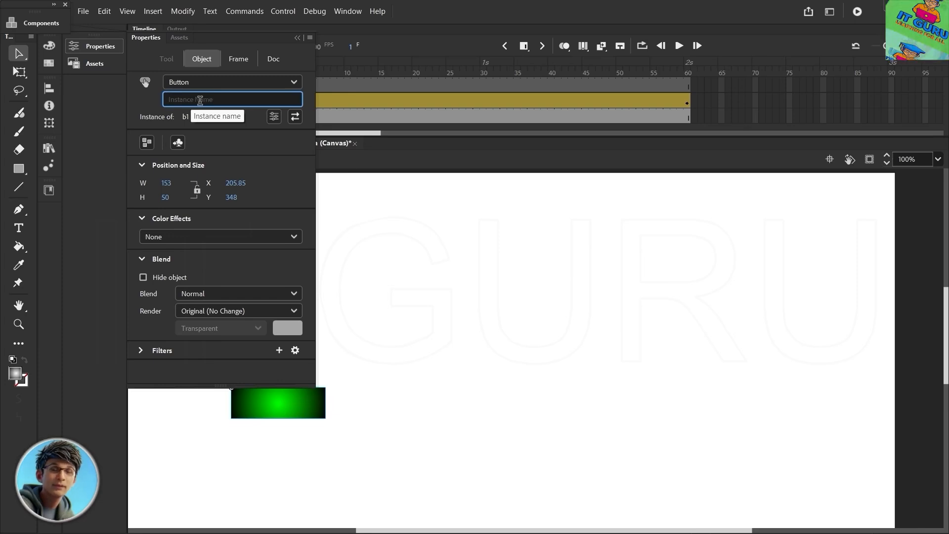
{"action": "type", "text": "play_"}
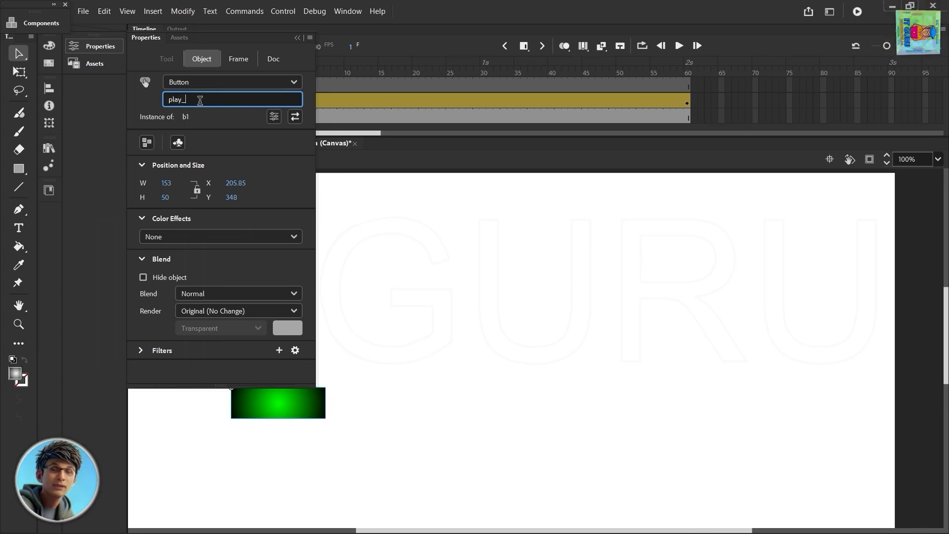
{"action": "type", "text": "btn"}
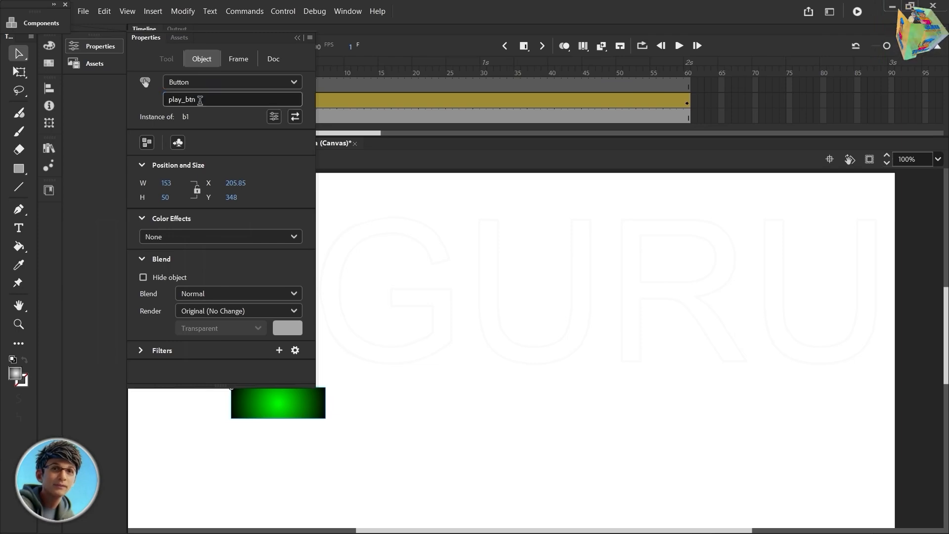
{"action": "left_click", "coordinate": [373, 294]}
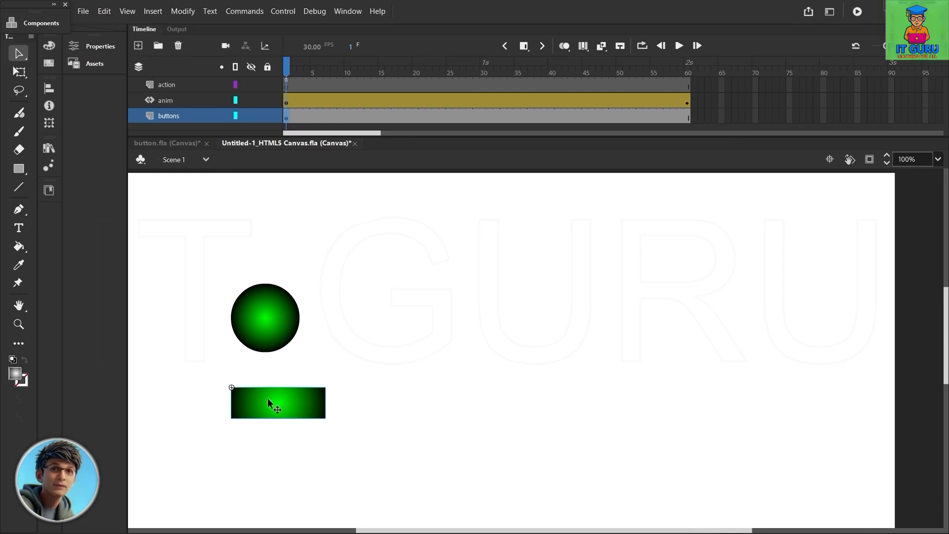
Start a wizard action on frame 1 of the buttons layer that plays this timeline.
{"action": "left_click", "coordinate": [347, 10]}
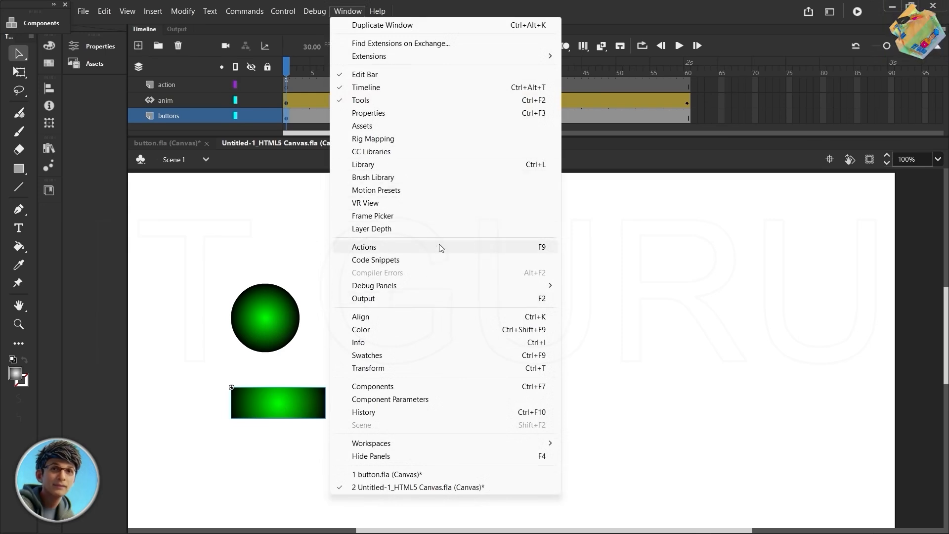
{"action": "left_click", "coordinate": [523, 251]}
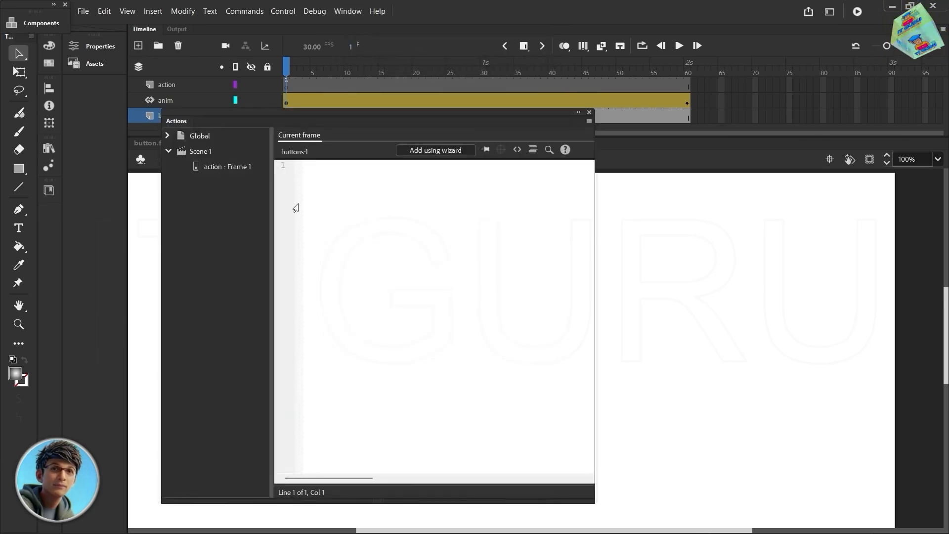
{"action": "left_click", "coordinate": [435, 151]}
{"action": "scroll", "coordinate": [420, 375], "scroll_direction": "down", "scroll_amount": 5}
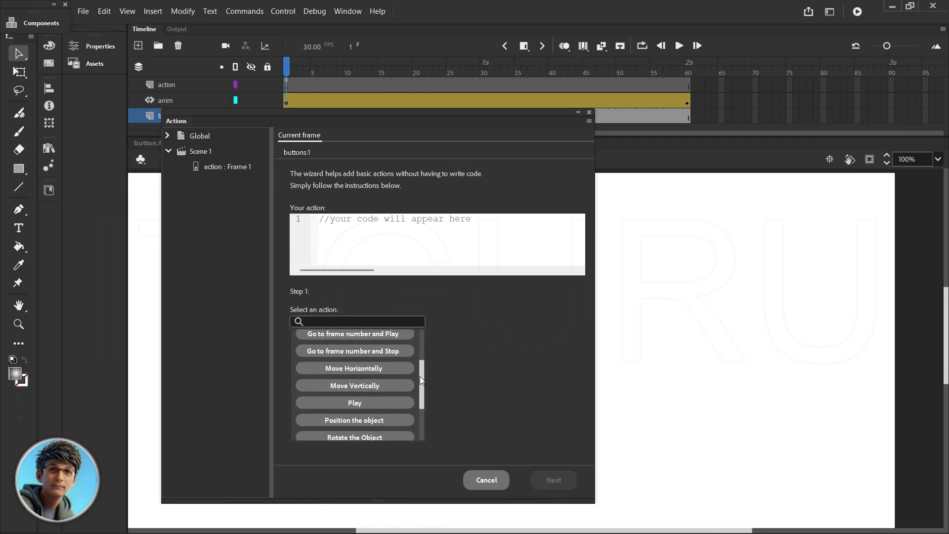
{"action": "left_click", "coordinate": [355, 374]}
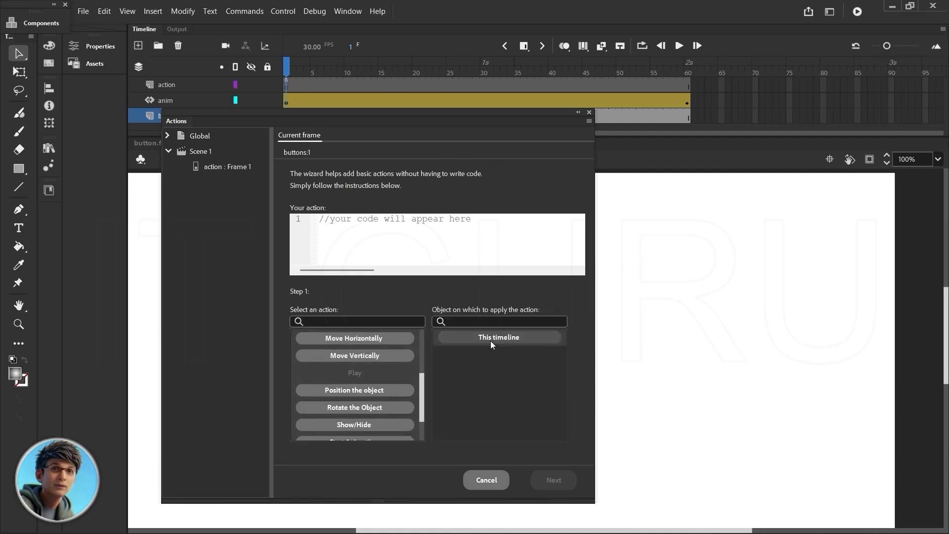
{"action": "left_click", "coordinate": [490, 340]}
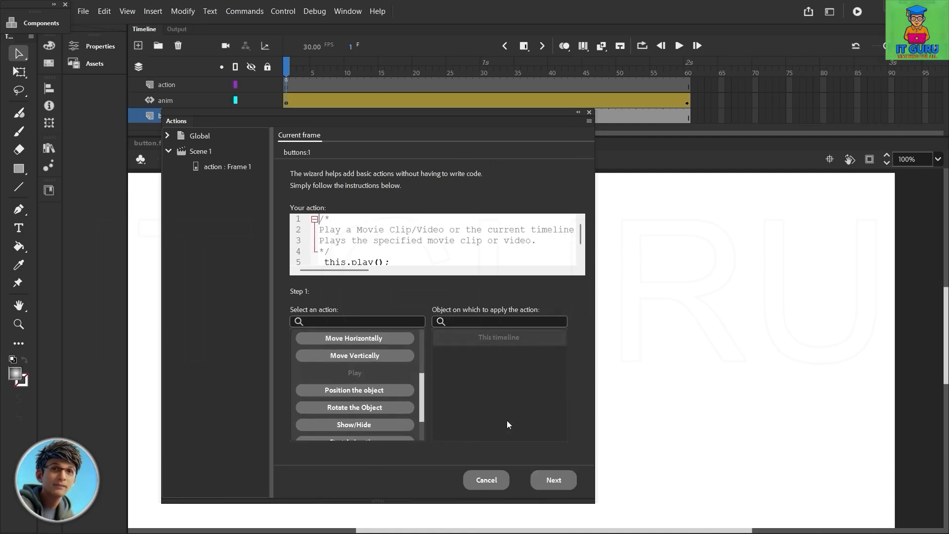
Trigger the Play action on mouse click of play_btn, add the code to the frame and collapse the Actions window.
{"action": "left_click", "coordinate": [552, 481]}
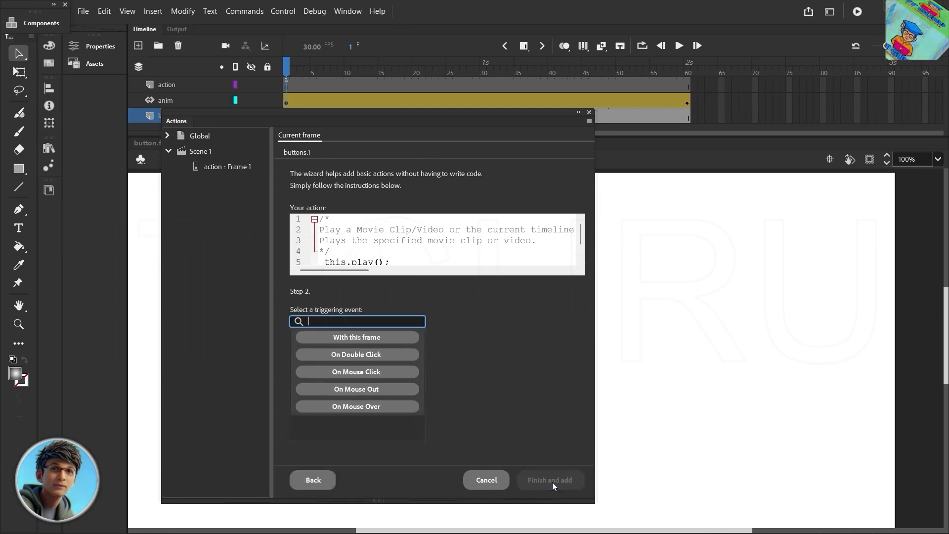
{"action": "left_click", "coordinate": [357, 371]}
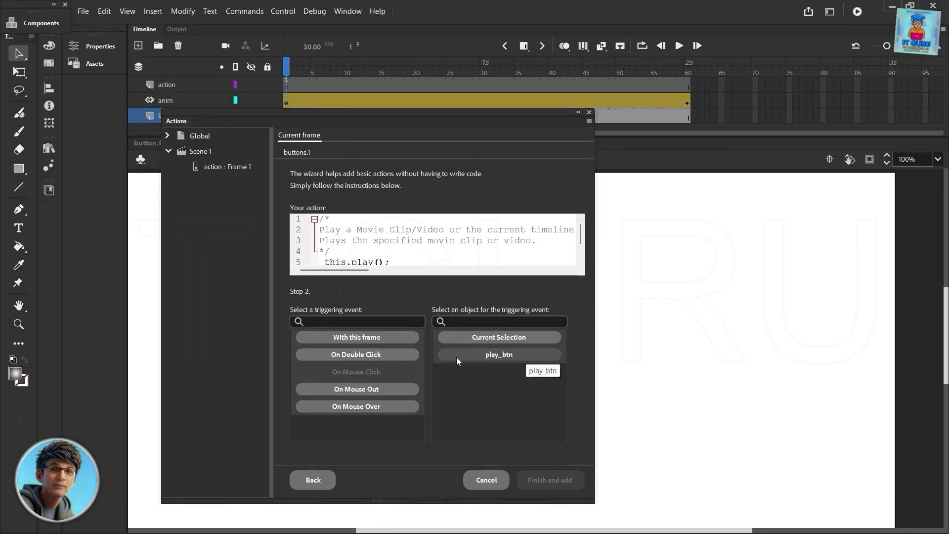
{"action": "left_click", "coordinate": [497, 353]}
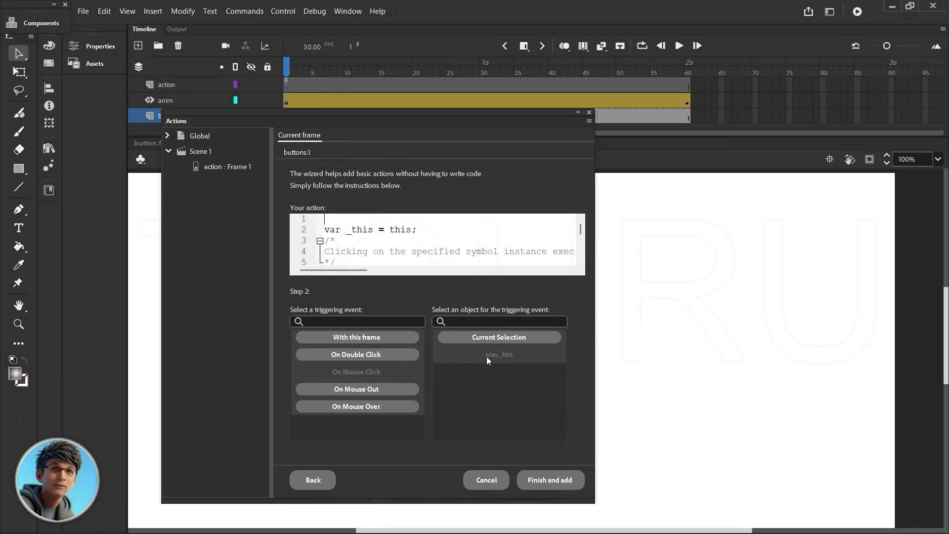
{"action": "left_click", "coordinate": [545, 478]}
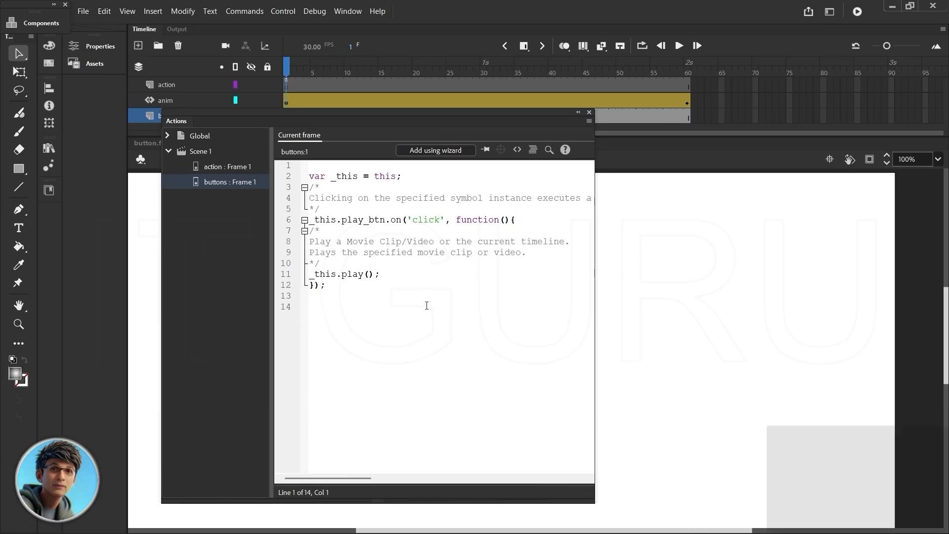
{"action": "left_click", "coordinate": [578, 113]}
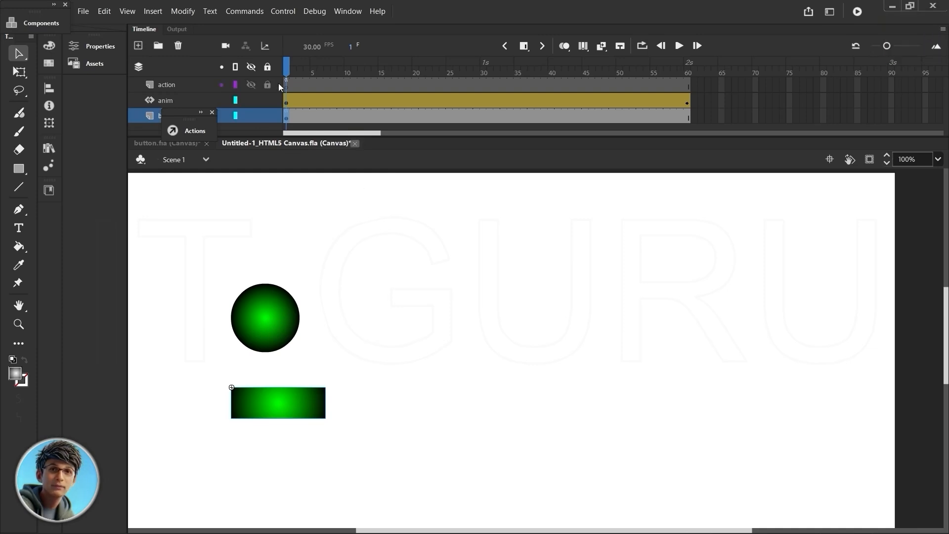
Test the movie in the browser, try the green button to play the circle animation, and return to the timeline.
{"action": "left_click", "coordinate": [282, 12]}
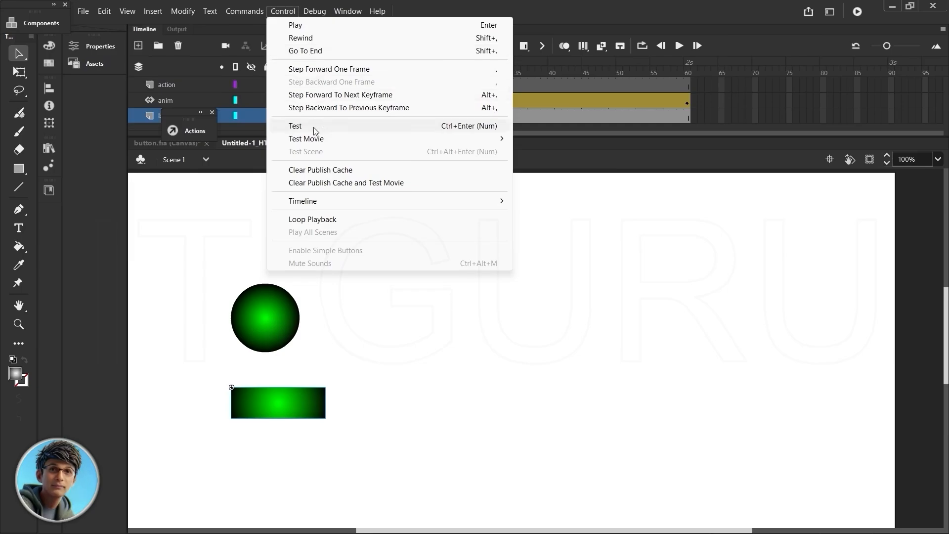
{"action": "left_click", "coordinate": [291, 126]}
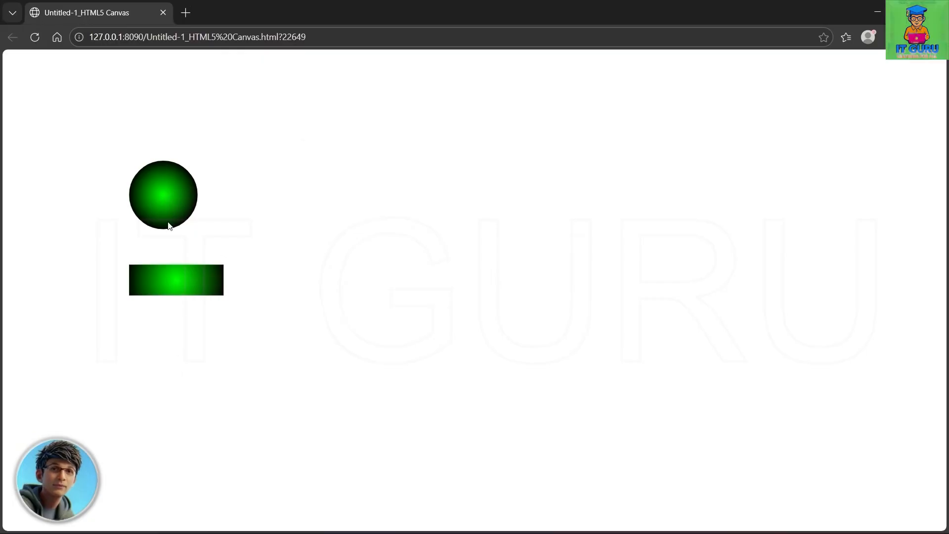
{"action": "left_click", "coordinate": [172, 286]}
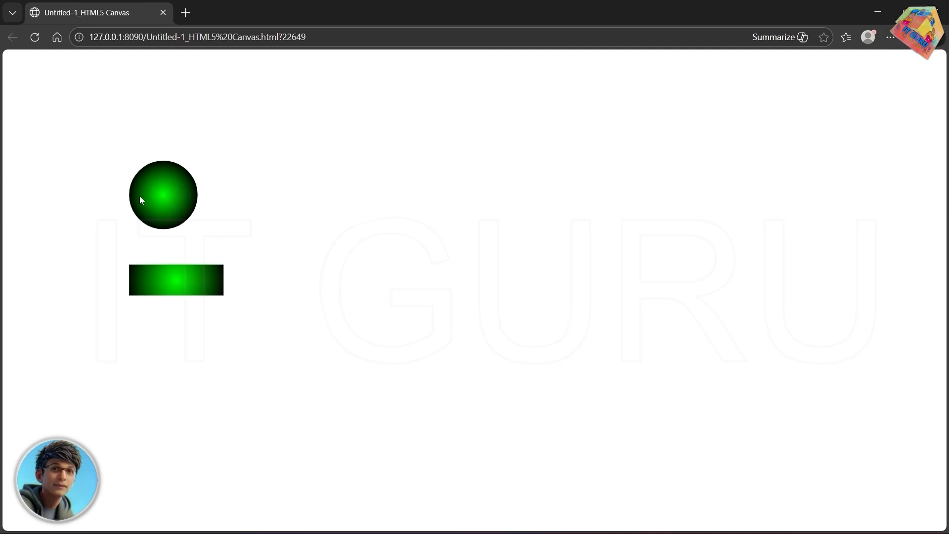
{"action": "left_click", "coordinate": [173, 284]}
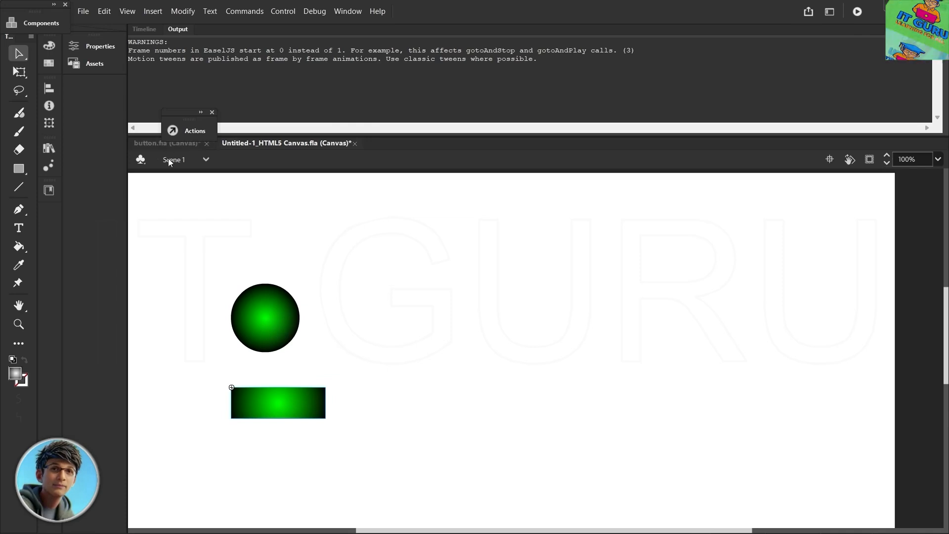
{"action": "left_click", "coordinate": [144, 29]}
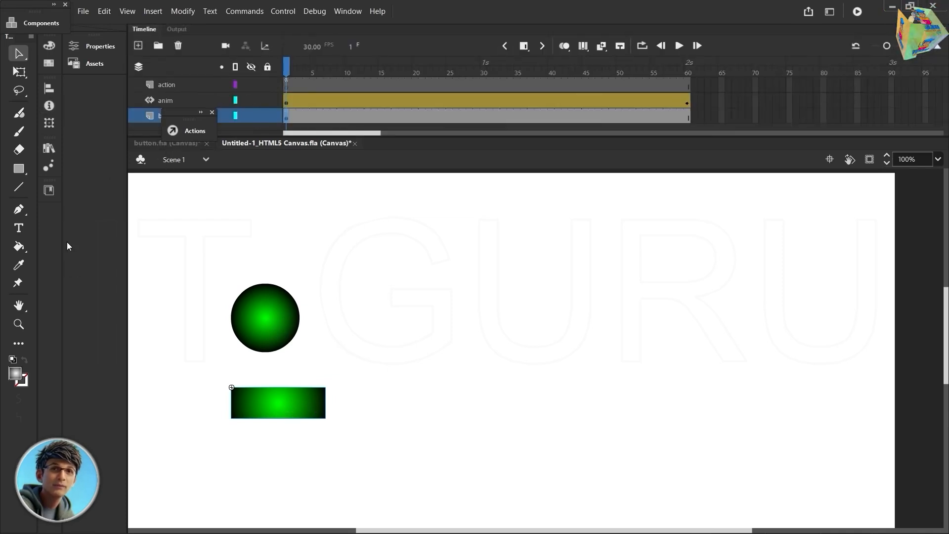
Place a second instance of b1 from the library on the stage, level with the first button and to its right.
{"action": "left_click", "coordinate": [49, 149]}
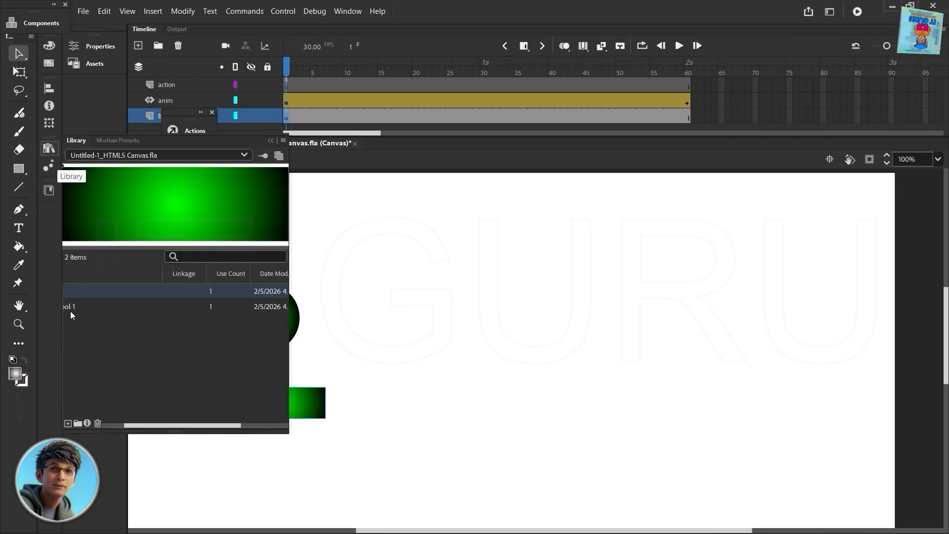
{"action": "left_click_drag", "start_coordinate": [141, 425], "coordinate": [112, 425]}
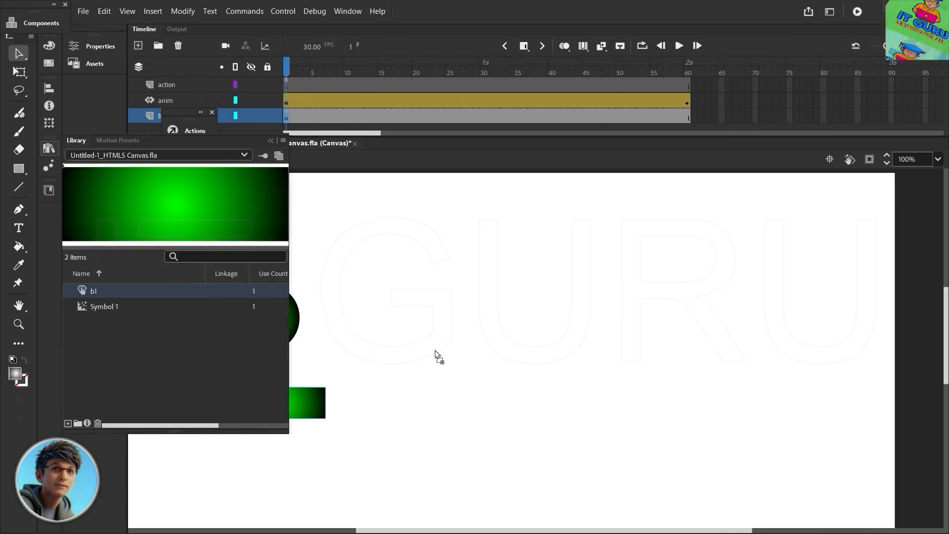
{"action": "left_click_drag", "start_coordinate": [456, 396], "coordinate": [421, 401]}
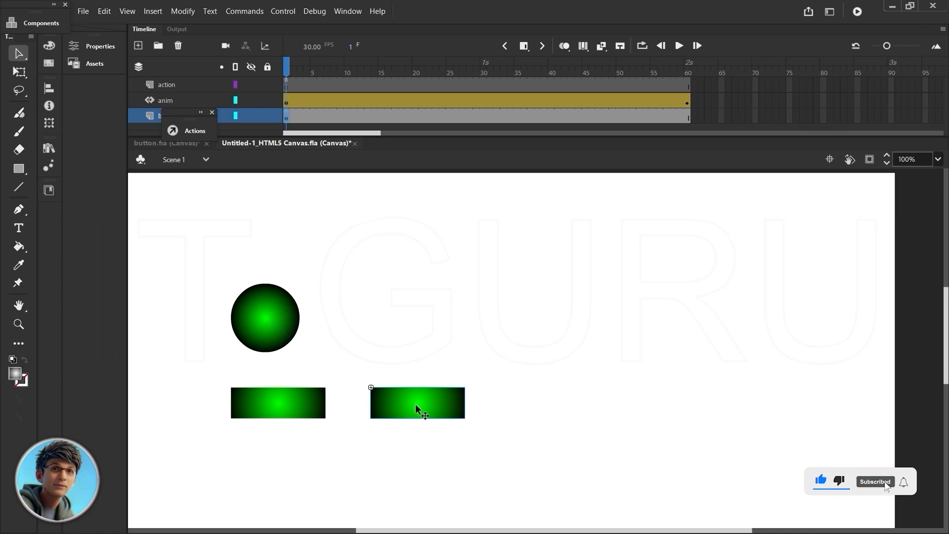
Give the second green button the instance name stop_btn.
{"action": "left_click", "coordinate": [93, 46]}
{"action": "left_click", "coordinate": [191, 100]}
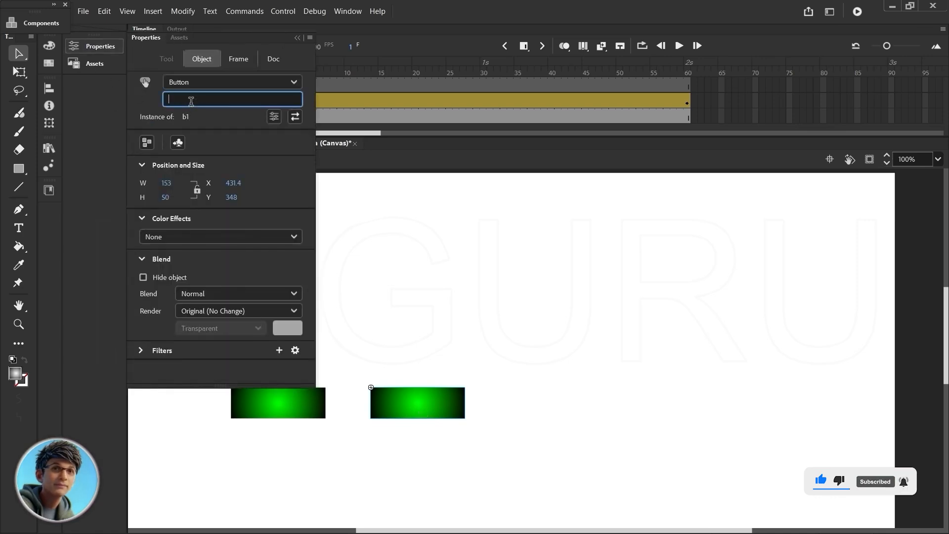
{"action": "type", "text": "stop_b"}
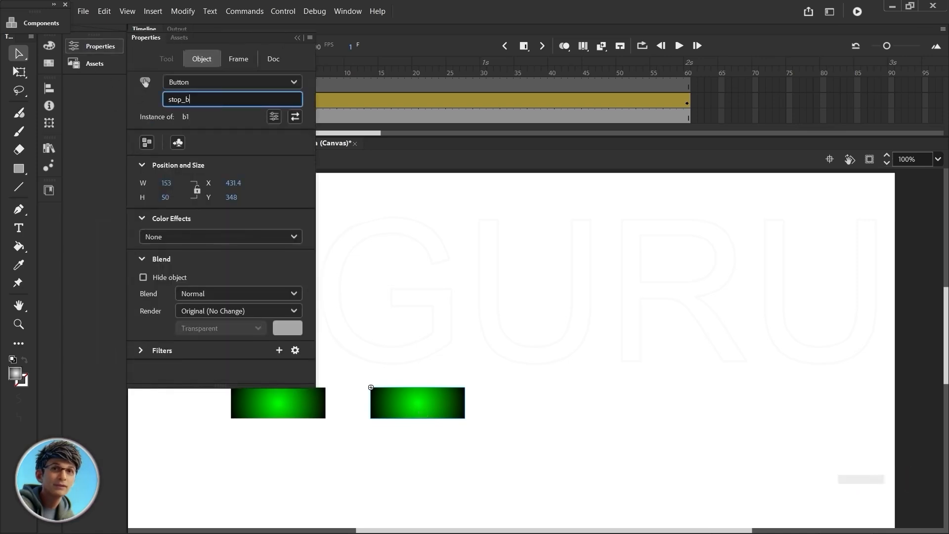
{"action": "type", "text": "tn"}
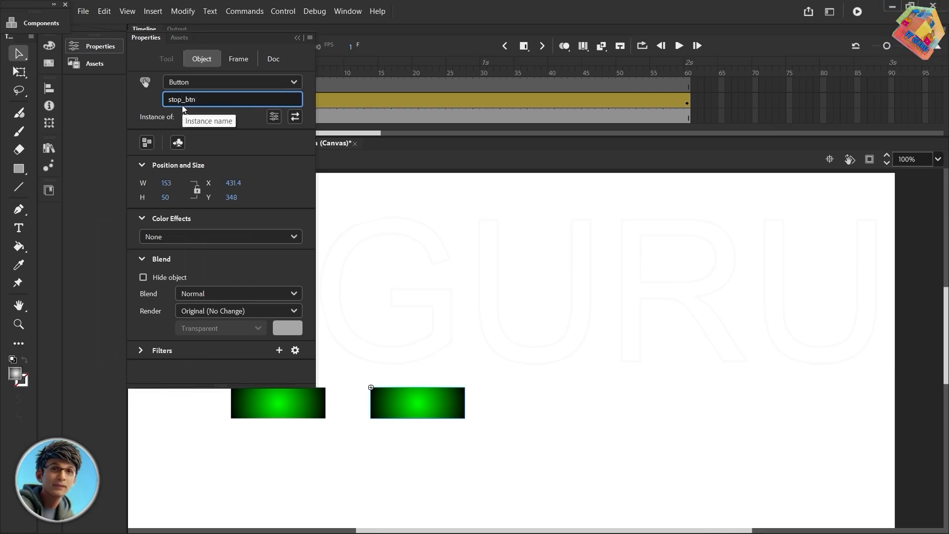
{"action": "left_click", "coordinate": [471, 158]}
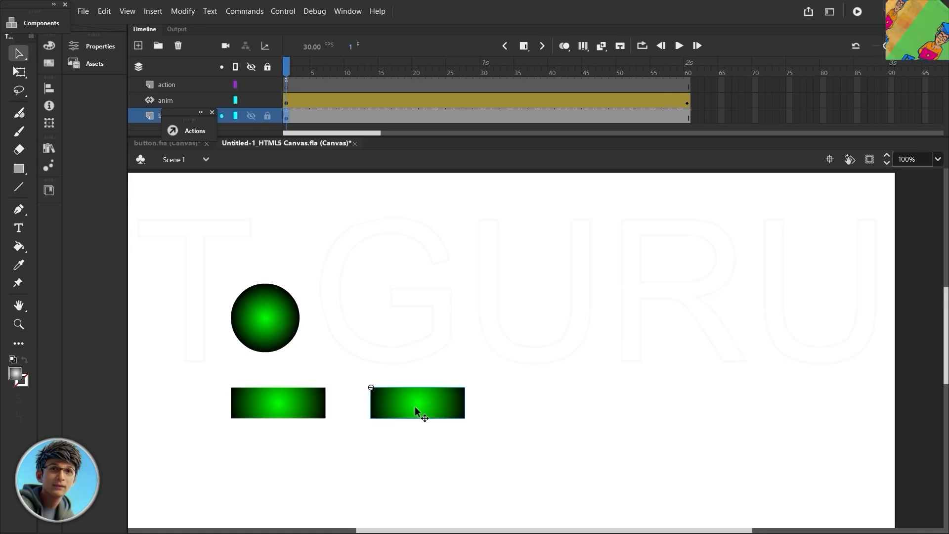
Start another wizard action on frame 1 of the buttons layer that stops this timeline.
{"action": "key", "text": "F9"}
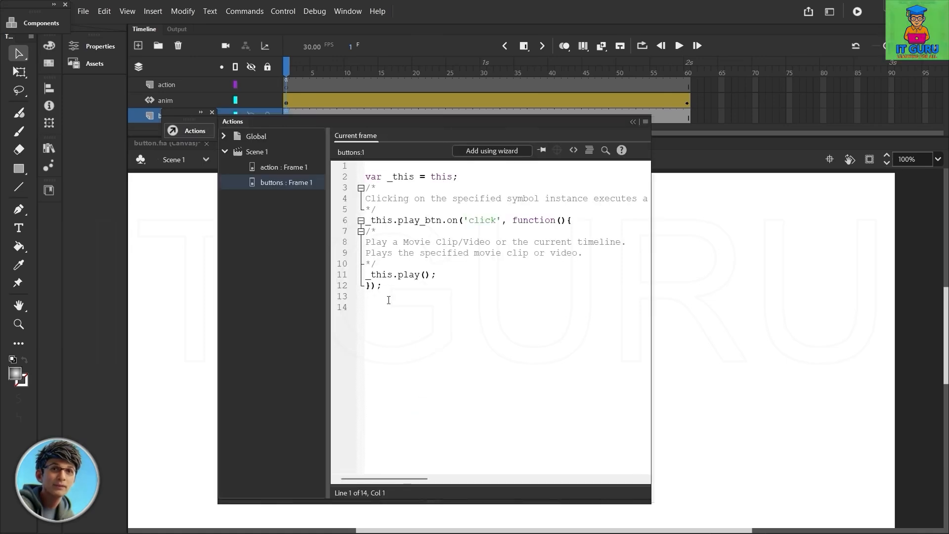
{"action": "left_click", "coordinate": [501, 151]}
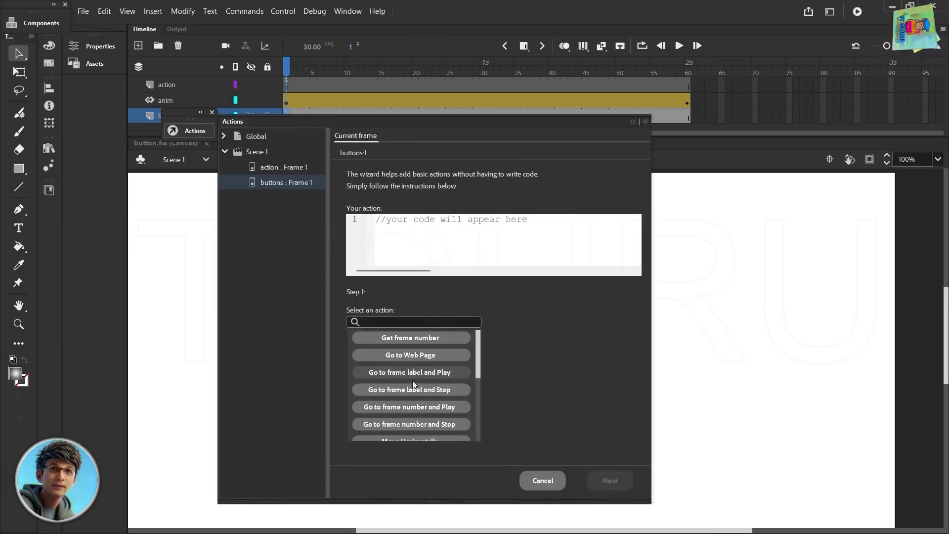
{"action": "left_click_drag", "start_coordinate": [477, 359], "coordinate": [472, 426]}
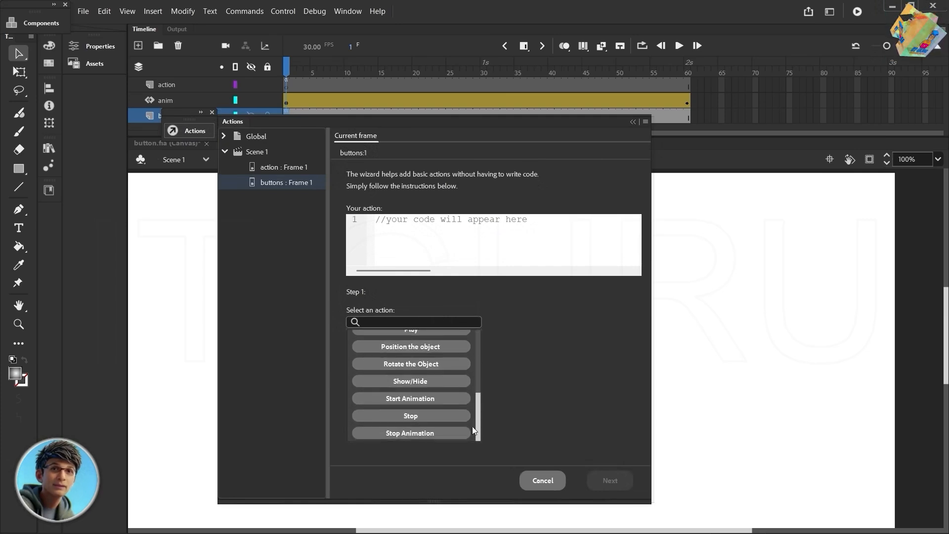
{"action": "left_click", "coordinate": [410, 414]}
{"action": "left_click", "coordinate": [558, 337]}
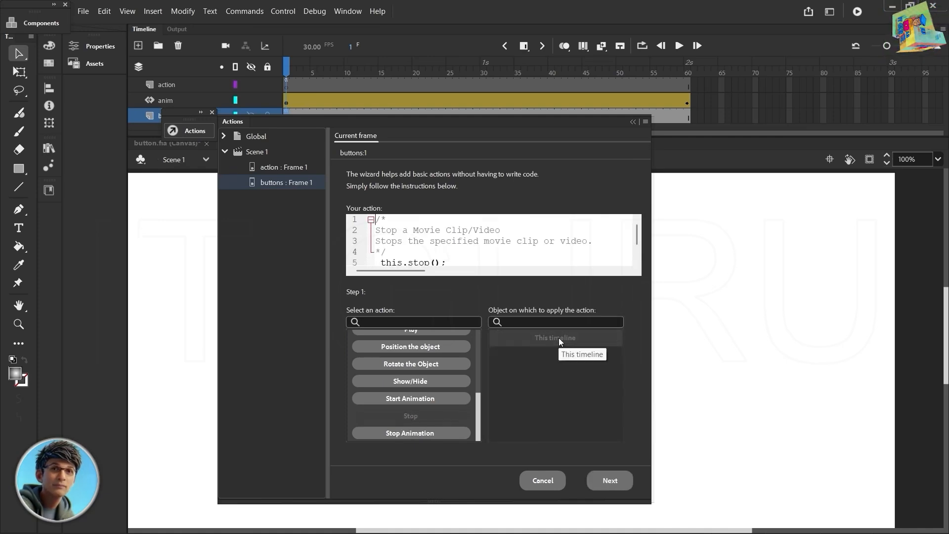
Trigger the Stop action on mouse click of stop_btn and add the code to the frame.
{"action": "left_click", "coordinate": [606, 482]}
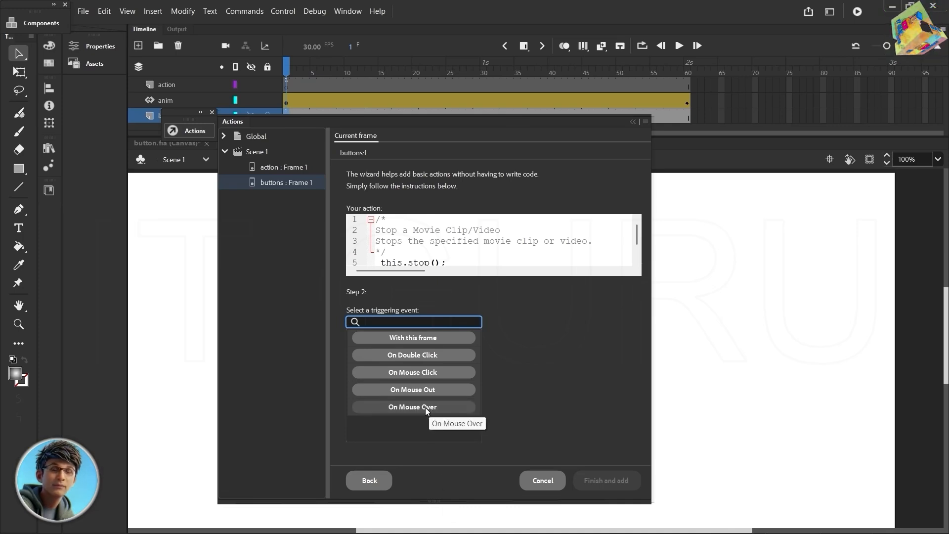
{"action": "left_click", "coordinate": [411, 368]}
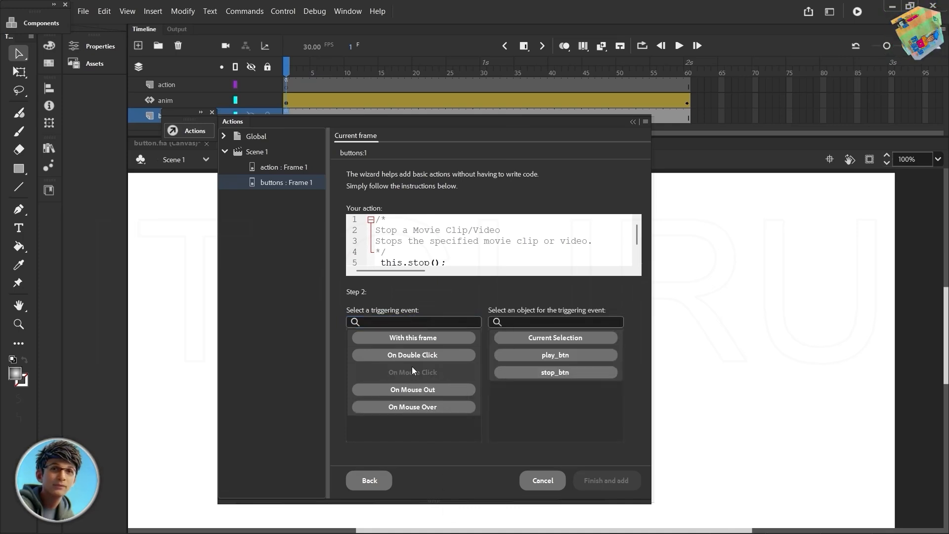
{"action": "left_click", "coordinate": [548, 374]}
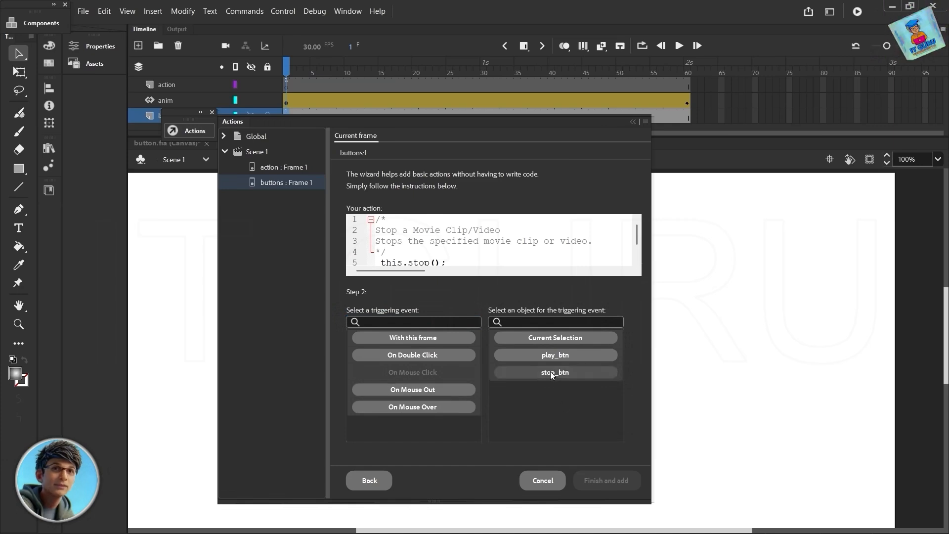
{"action": "left_click", "coordinate": [600, 481]}
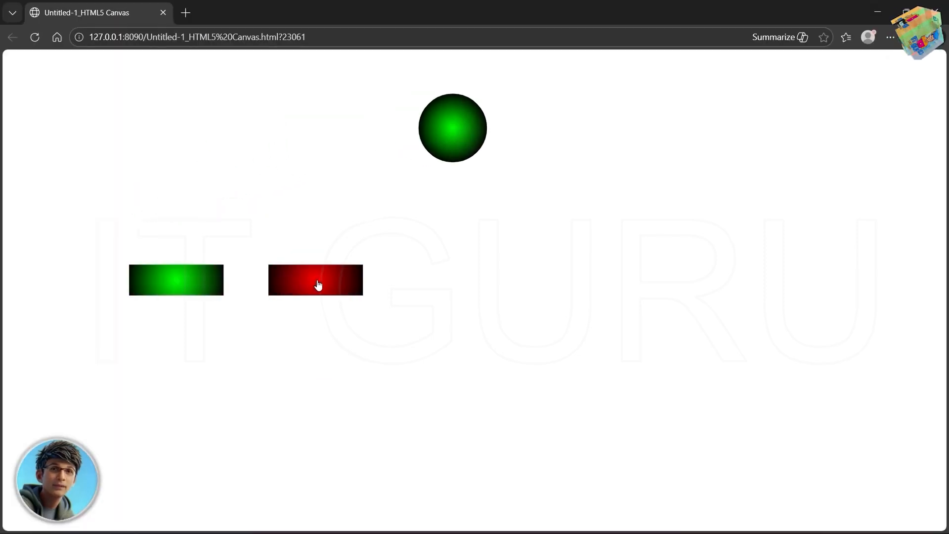
Try the stop and play buttons in the browser test of the circle animation, and return to the timeline.
{"action": "left_click", "coordinate": [324, 282]}
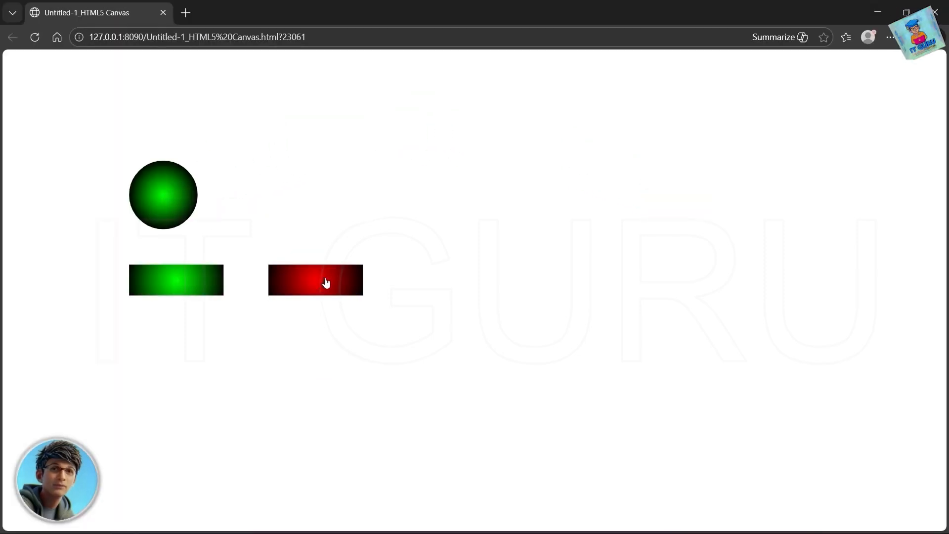
{"action": "left_click", "coordinate": [183, 278]}
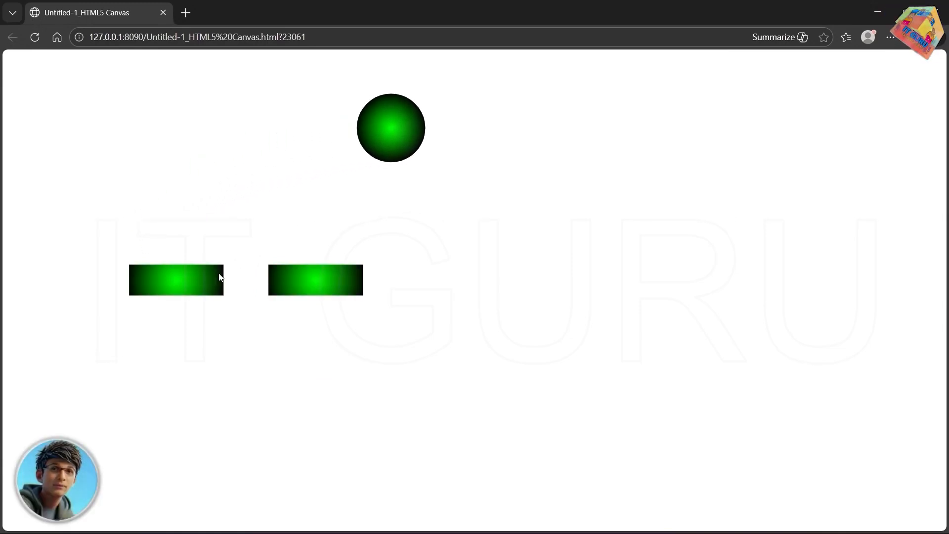
{"action": "left_click", "coordinate": [303, 281]}
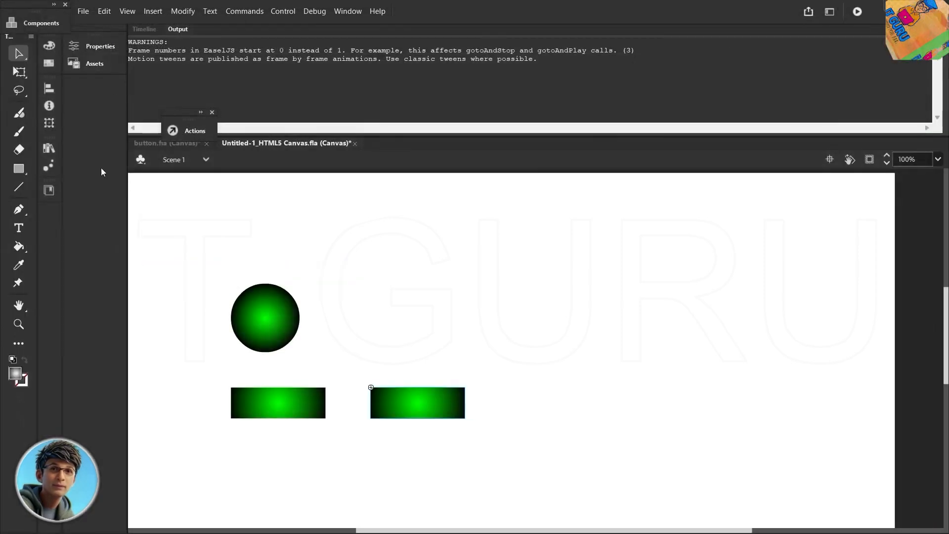
{"action": "left_click", "coordinate": [144, 29]}
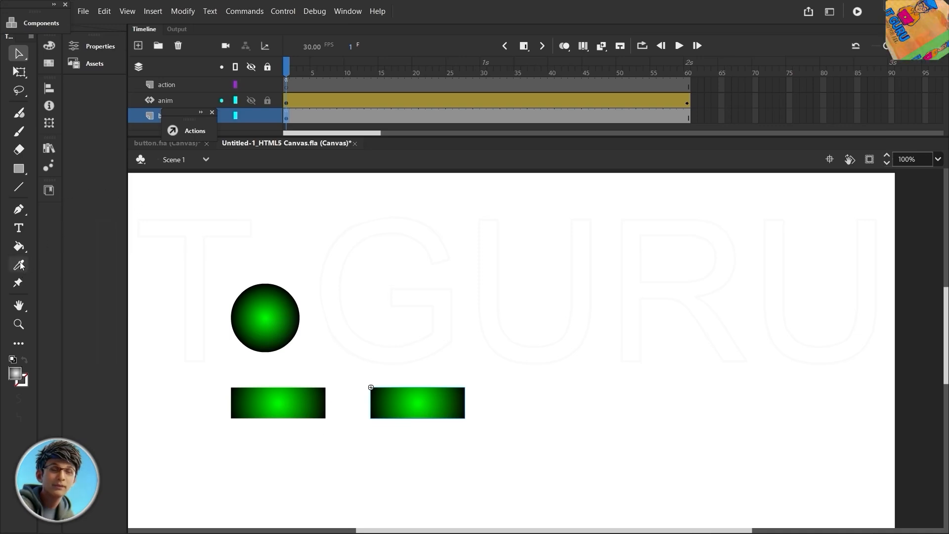
Add a white text label reading Play above the buttons on frame 1 of the buttons layer.
{"action": "left_click", "coordinate": [18, 227]}
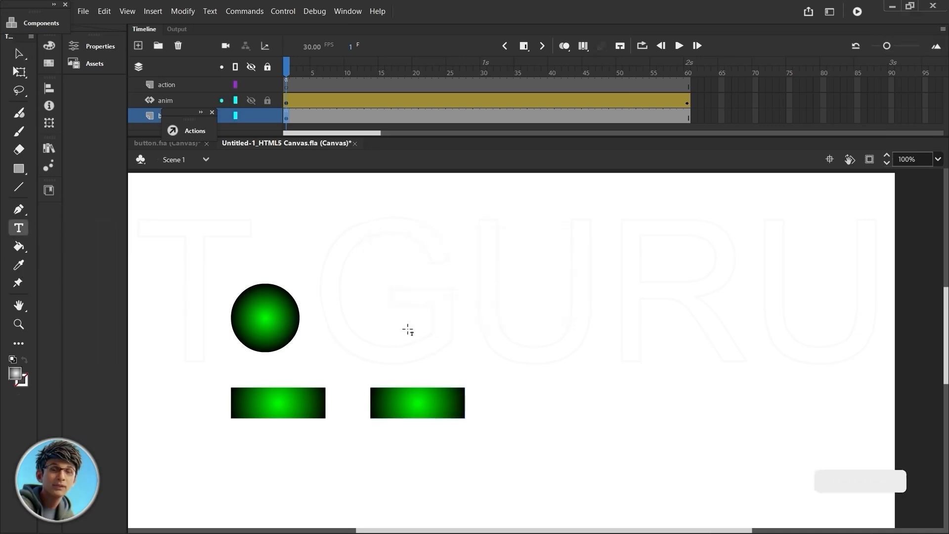
{"action": "left_click", "coordinate": [286, 118]}
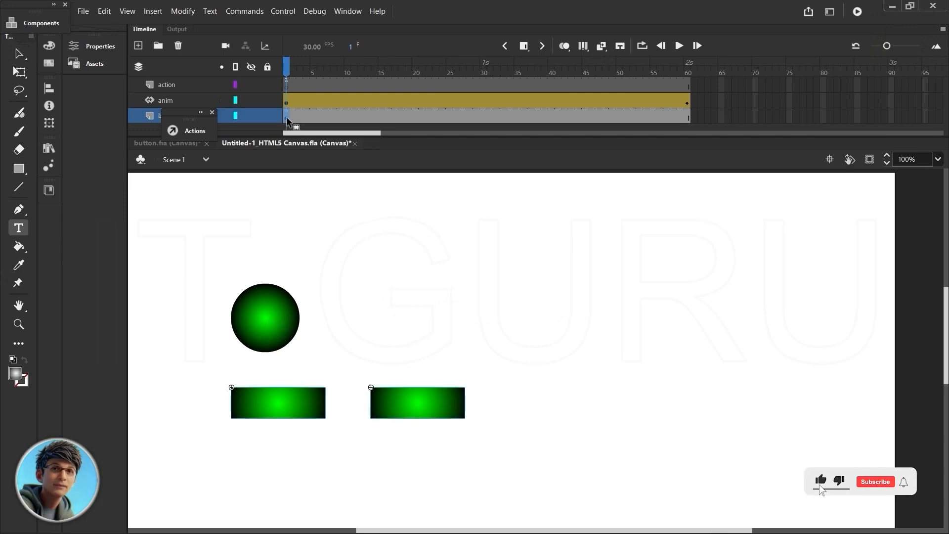
{"action": "left_click", "coordinate": [257, 432]}
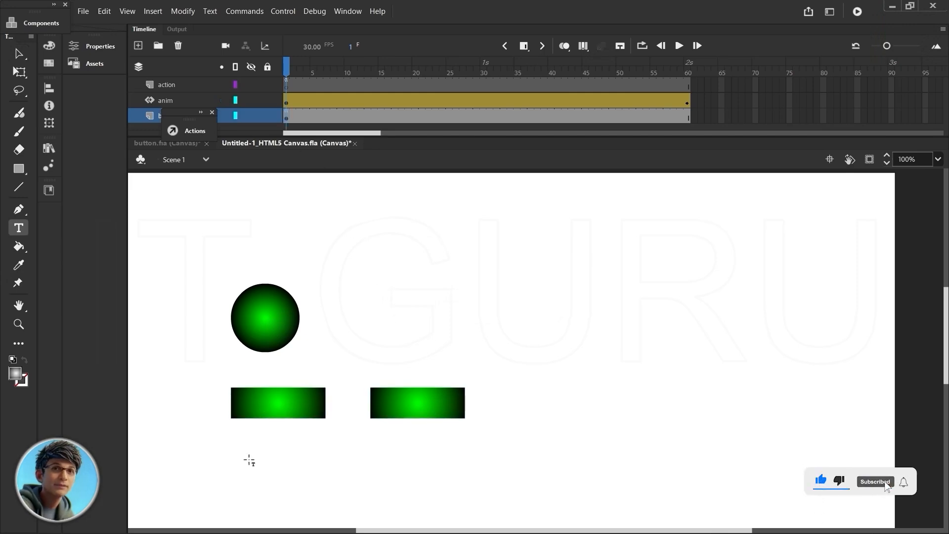
{"action": "left_click", "coordinate": [19, 377]}
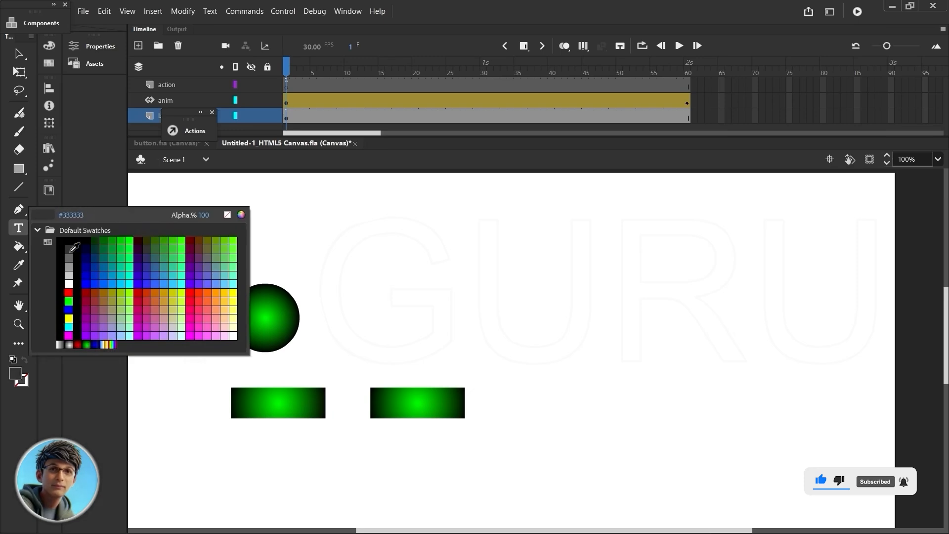
{"action": "left_click", "coordinate": [74, 280]}
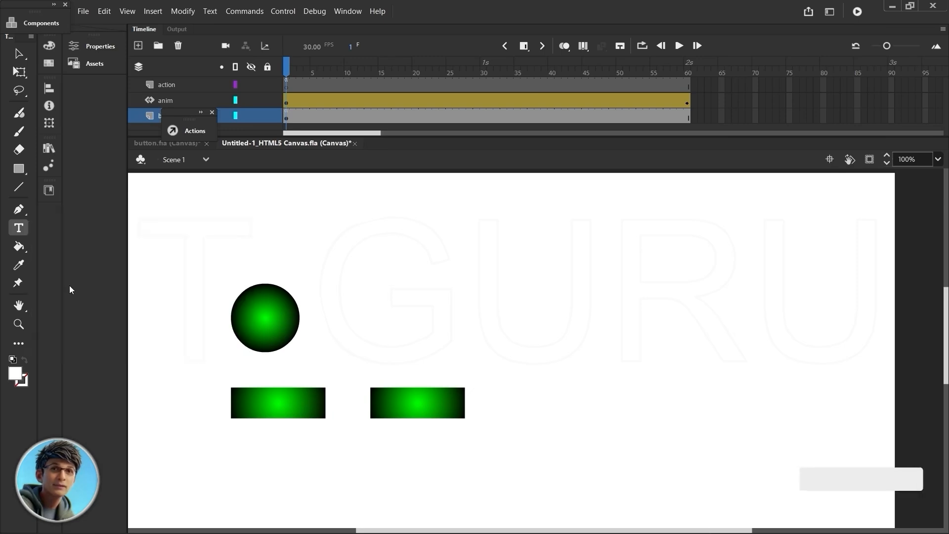
{"action": "left_click", "coordinate": [348, 280]}
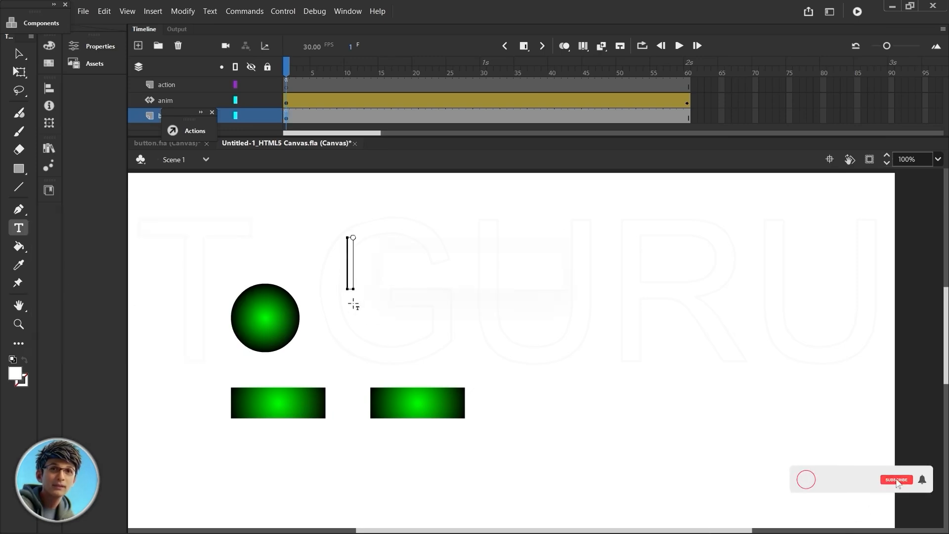
{"action": "type", "text": "Play"}
Select all characters of the Play text and apply the white fill colour to them.
{"action": "left_click", "coordinate": [22, 58]}
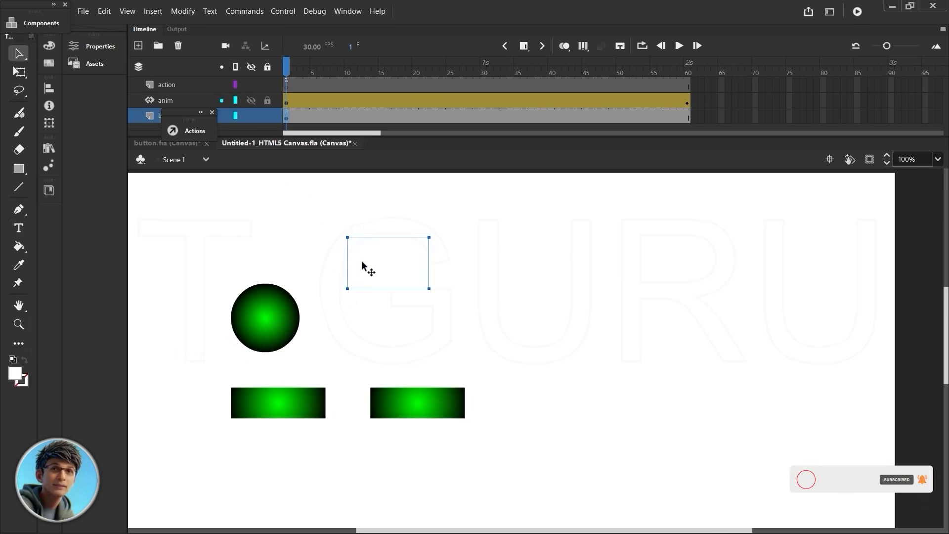
{"action": "double_click", "coordinate": [365, 264]}
{"action": "left_click_drag", "start_coordinate": [351, 268], "coordinate": [435, 271]}
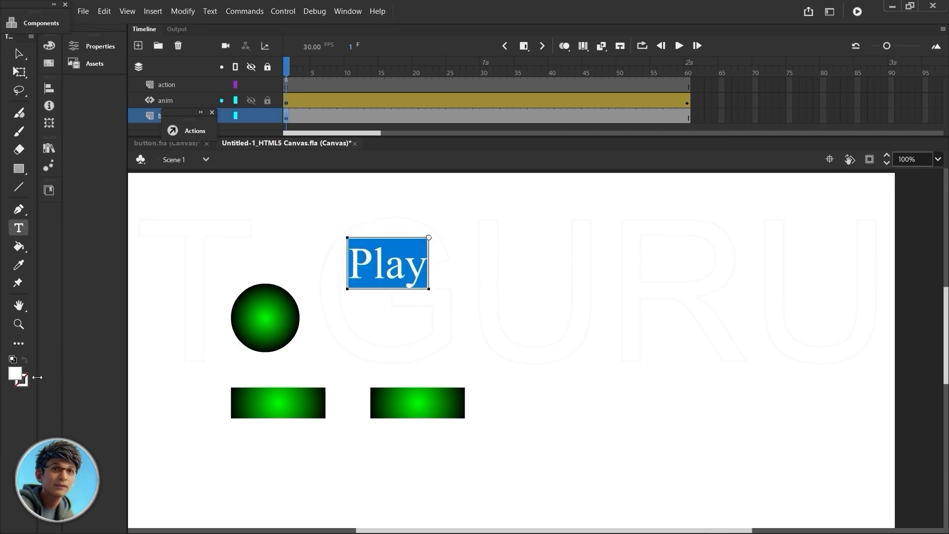
{"action": "left_click", "coordinate": [15, 374]}
{"action": "left_click", "coordinate": [69, 283]}
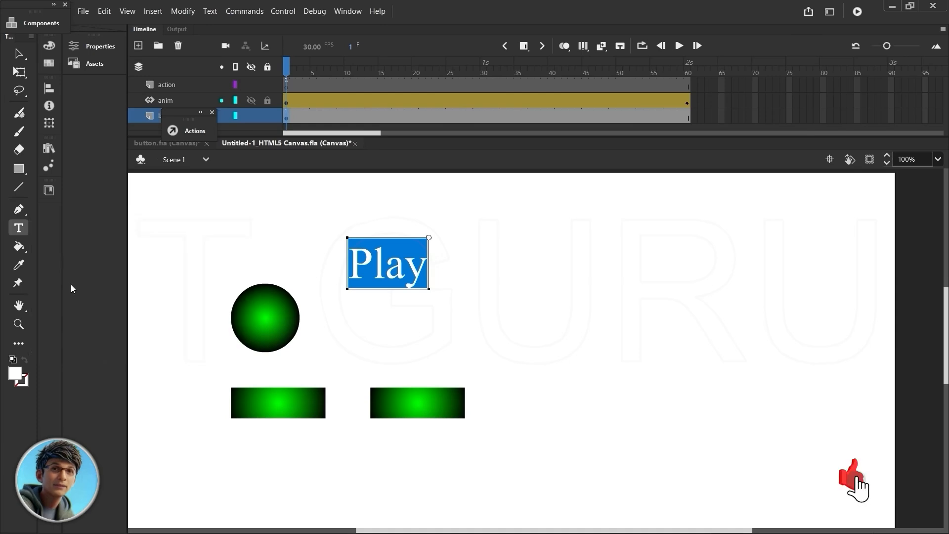
Scale the Play text down and centre it on the first green button.
{"action": "left_click", "coordinate": [19, 53]}
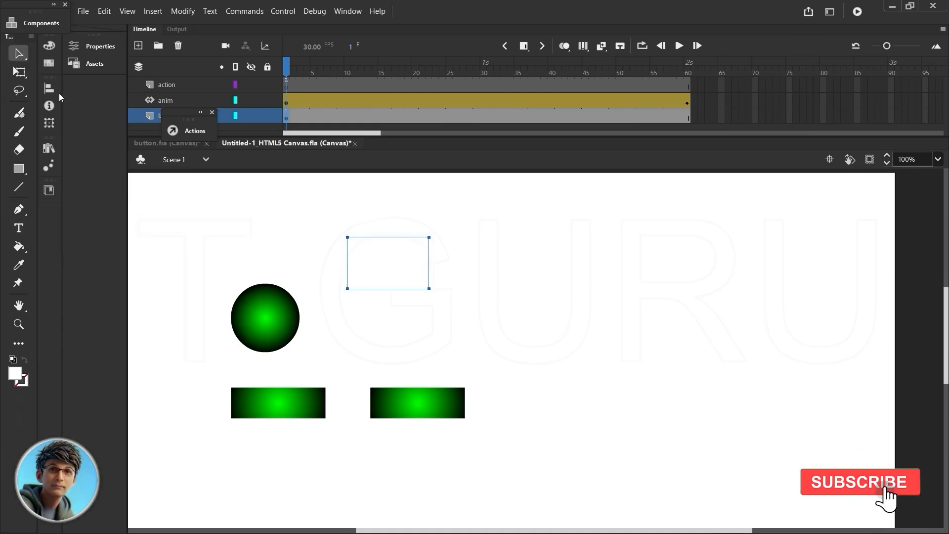
{"action": "key", "text": "q"}
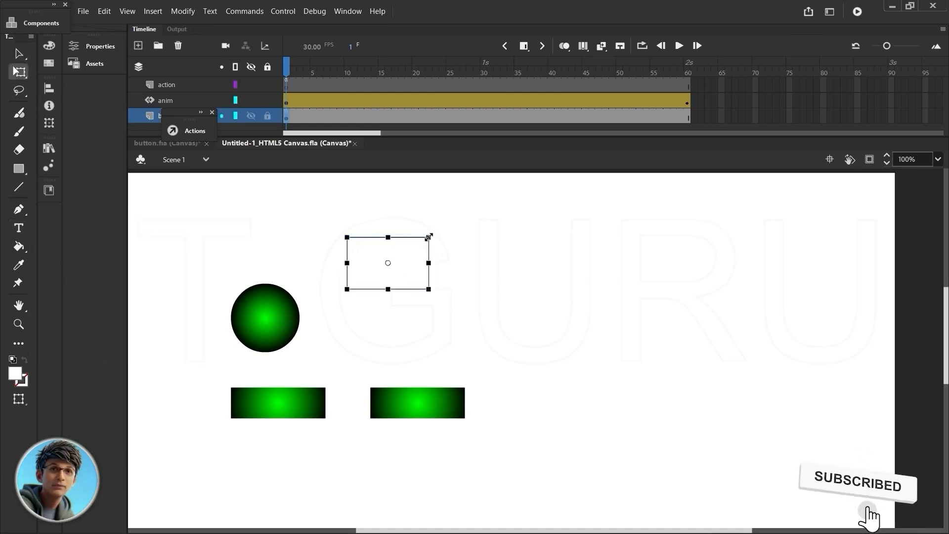
{"action": "left_click_drag", "start_coordinate": [429, 237], "coordinate": [414, 255]}
{"action": "left_click_drag", "start_coordinate": [392, 262], "coordinate": [301, 402]}
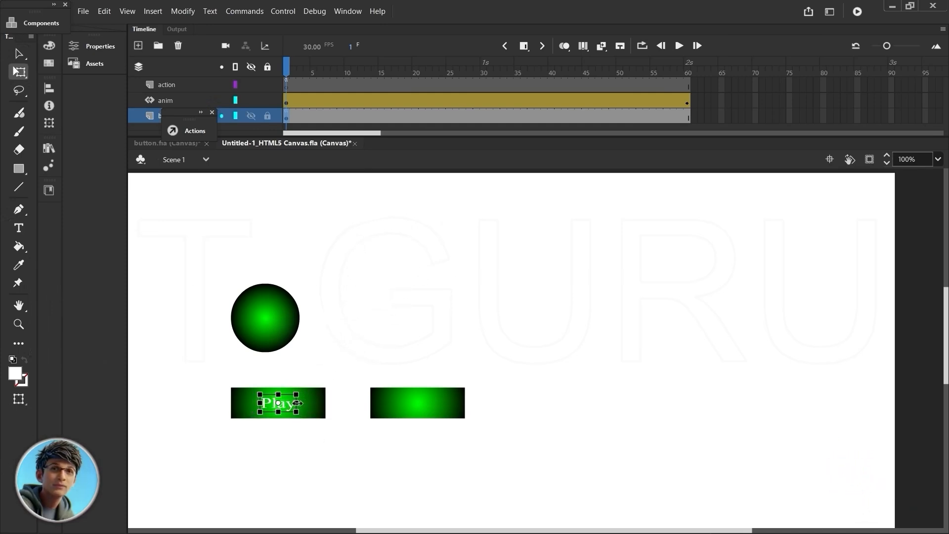
{"action": "left_click", "coordinate": [258, 443]}
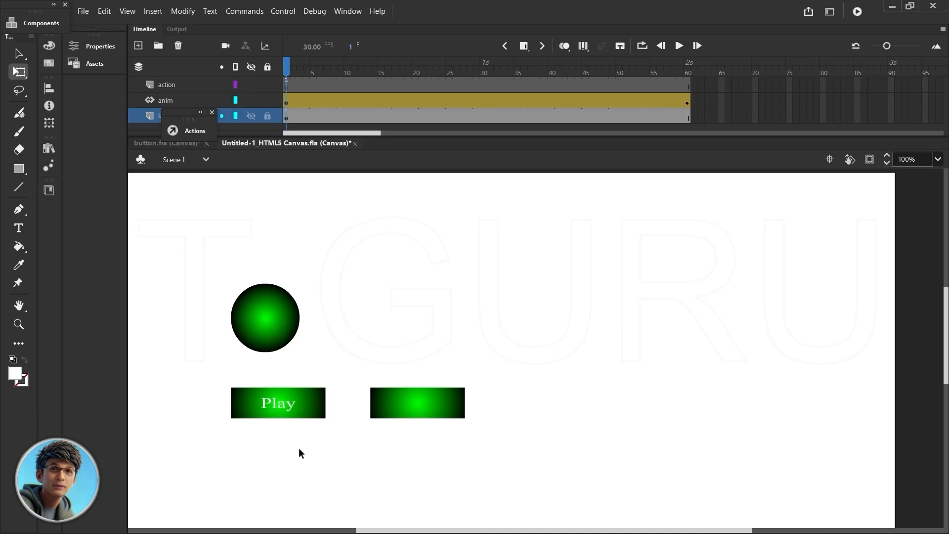
Copy the Play label onto the second green button and change the copy's text to Stop.
{"action": "left_click", "coordinate": [280, 403]}
{"action": "left_click_drag", "start_coordinate": [285, 408], "coordinate": [431, 402]}
{"action": "key", "text": "v"}
{"action": "double_click", "coordinate": [415, 402]}
{"action": "type", "text": "Stop"}
{"action": "key", "text": "Escape"}
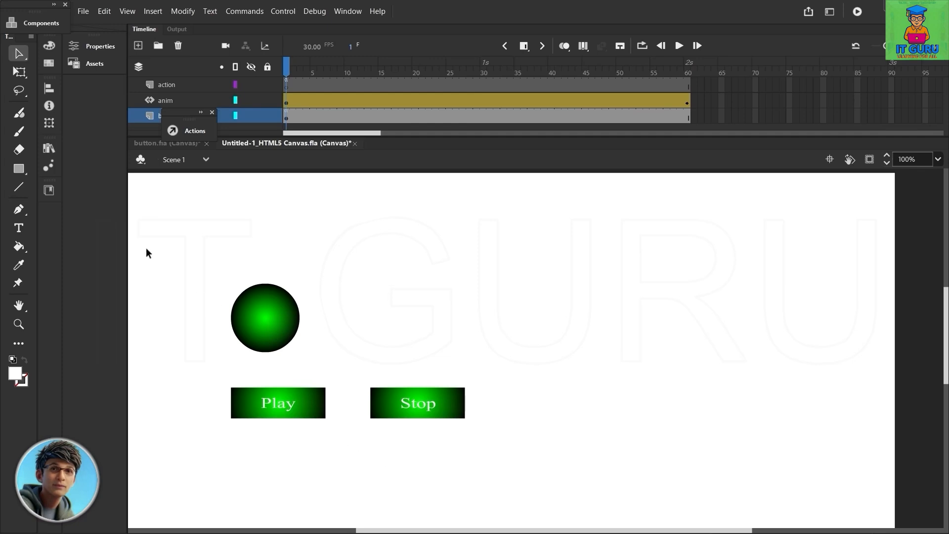
Place another b1 instance below the Play button at about X 206, Y 429, and name the instance google.
{"action": "left_click", "coordinate": [46, 150]}
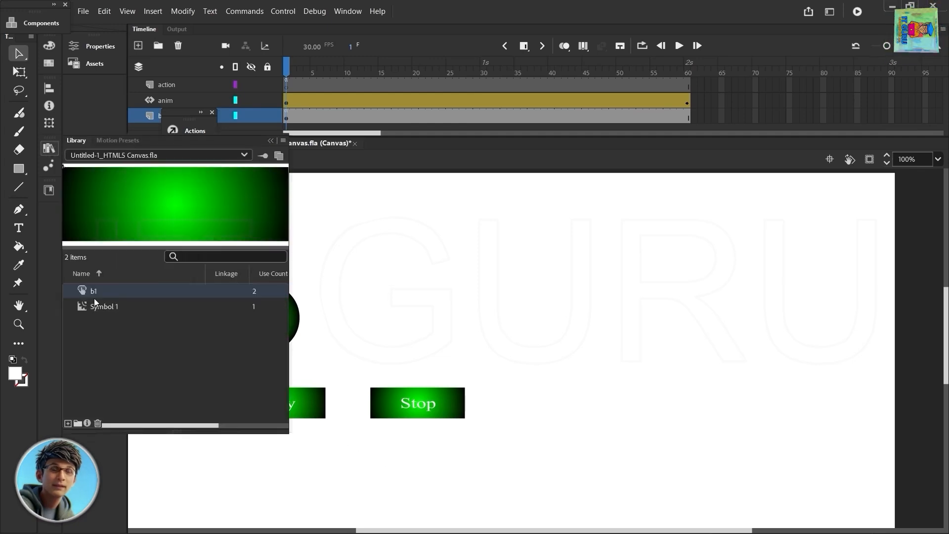
{"action": "left_click_drag", "start_coordinate": [94, 298], "coordinate": [280, 470]}
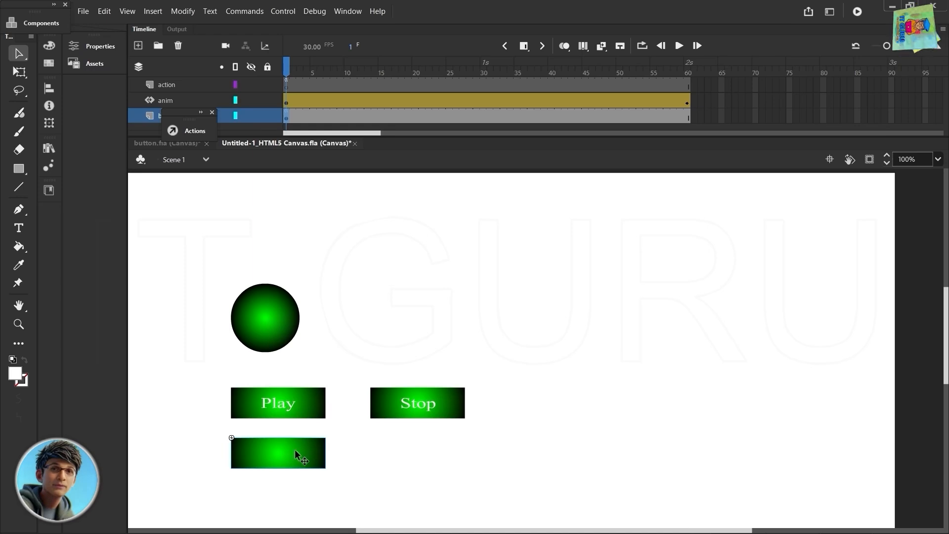
{"action": "left_click", "coordinate": [94, 46]}
{"action": "left_click", "coordinate": [196, 99]}
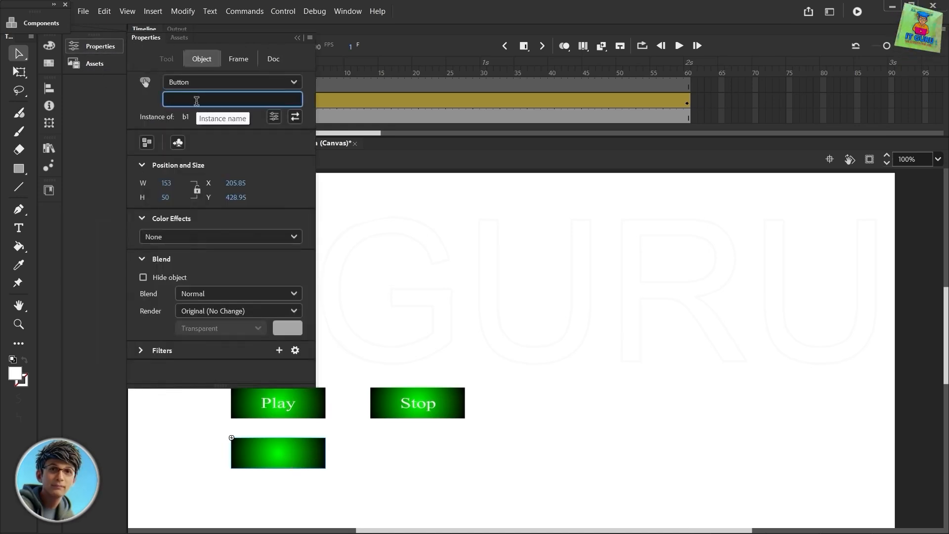
{"action": "type", "text": "google"}
{"action": "key", "text": "Return"}
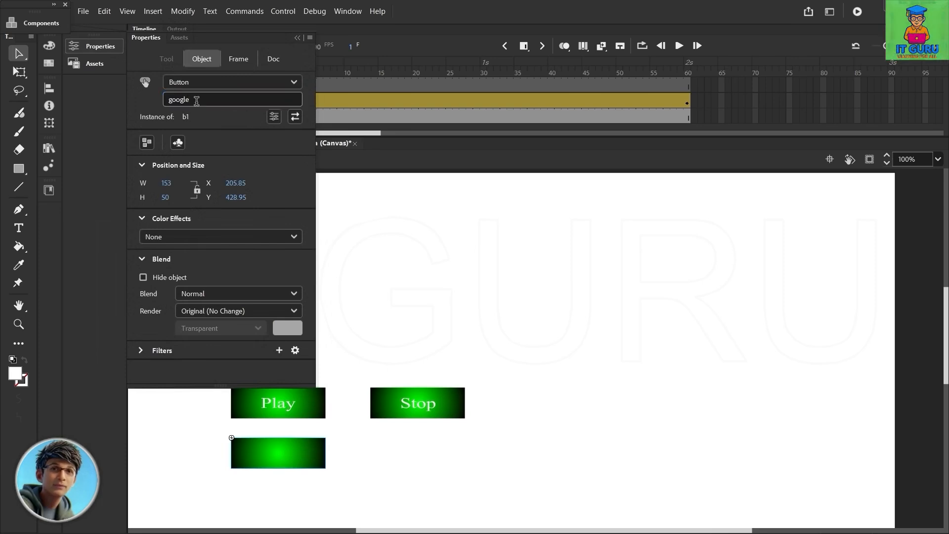
{"action": "left_click", "coordinate": [342, 451]}
Start a wizard action for the google button on frame 1 of the buttons layer, choosing Go to Web Page.
{"action": "left_click", "coordinate": [271, 447]}
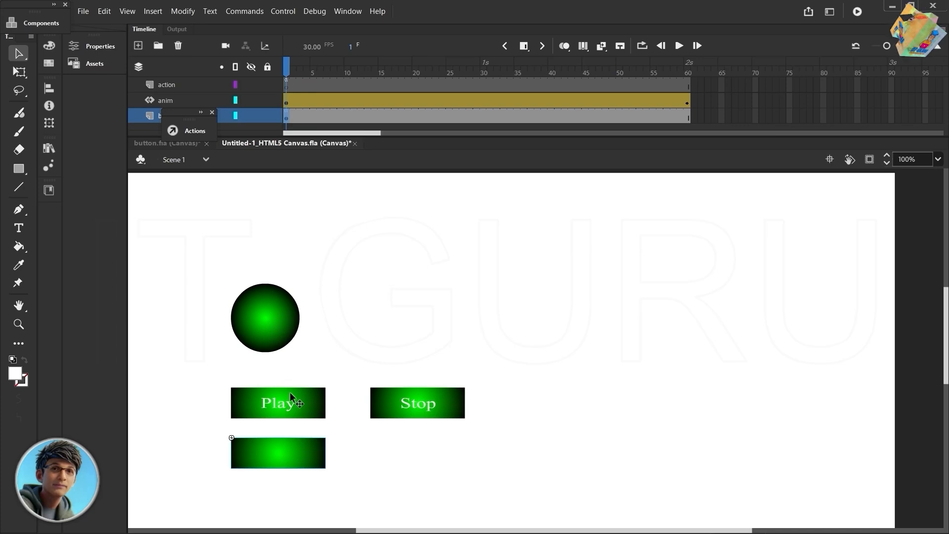
{"action": "key", "text": "F9"}
{"action": "left_click", "coordinate": [492, 150]}
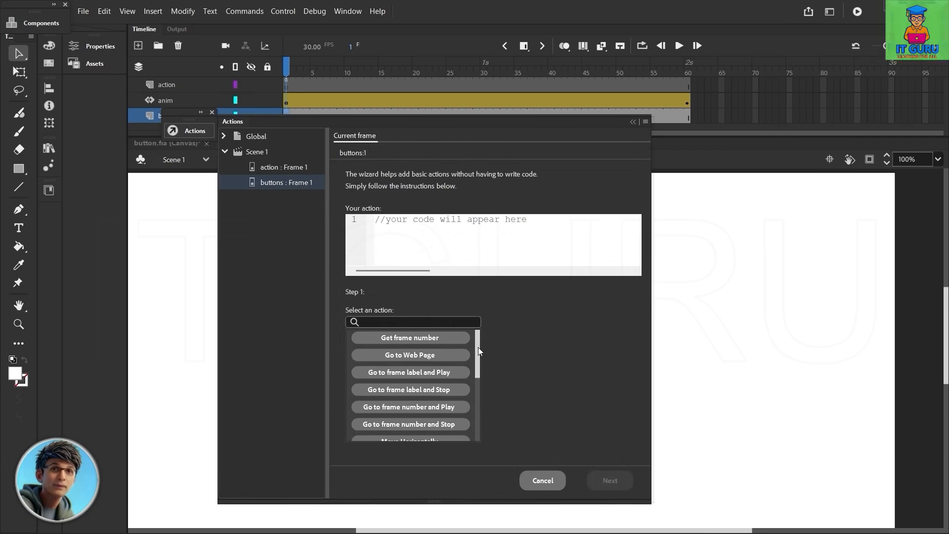
{"action": "mouse_move", "coordinate": [479, 347]}
{"action": "left_mouse_down"}
{"action": "mouse_move", "coordinate": [483, 428]}
{"action": "mouse_move", "coordinate": [483, 331]}
{"action": "left_mouse_up"}
{"action": "left_click", "coordinate": [422, 354]}
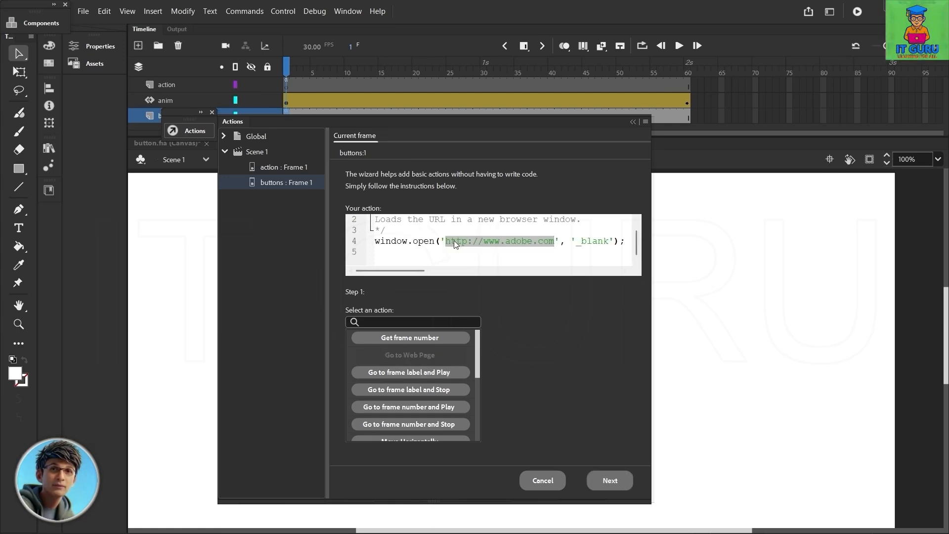
{"action": "left_click", "coordinate": [466, 241]}
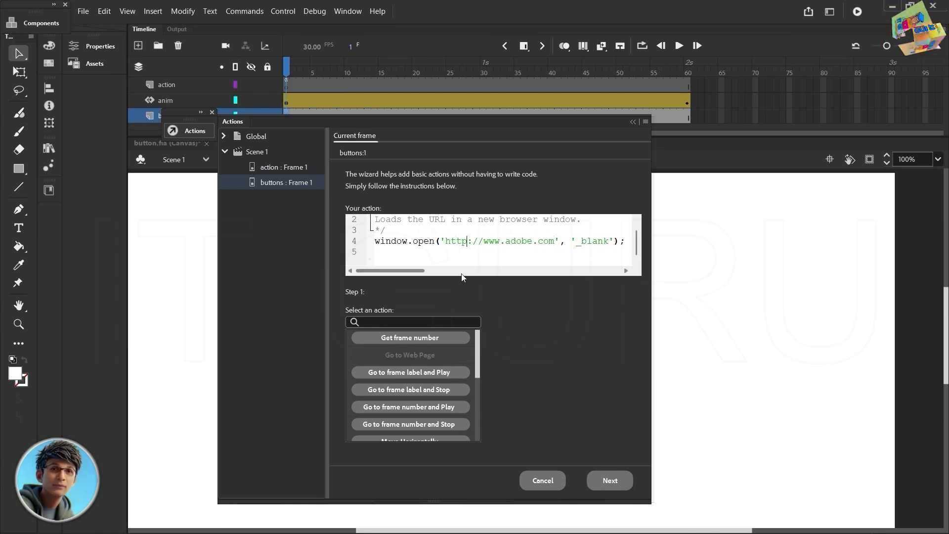
{"action": "type", "text": "s"}
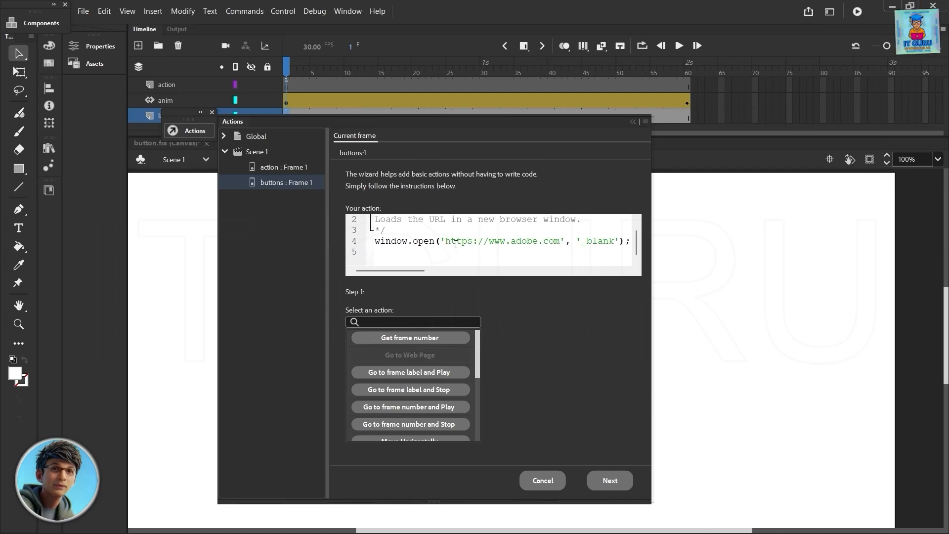
{"action": "left_click_drag", "start_coordinate": [511, 243], "coordinate": [520, 242]}
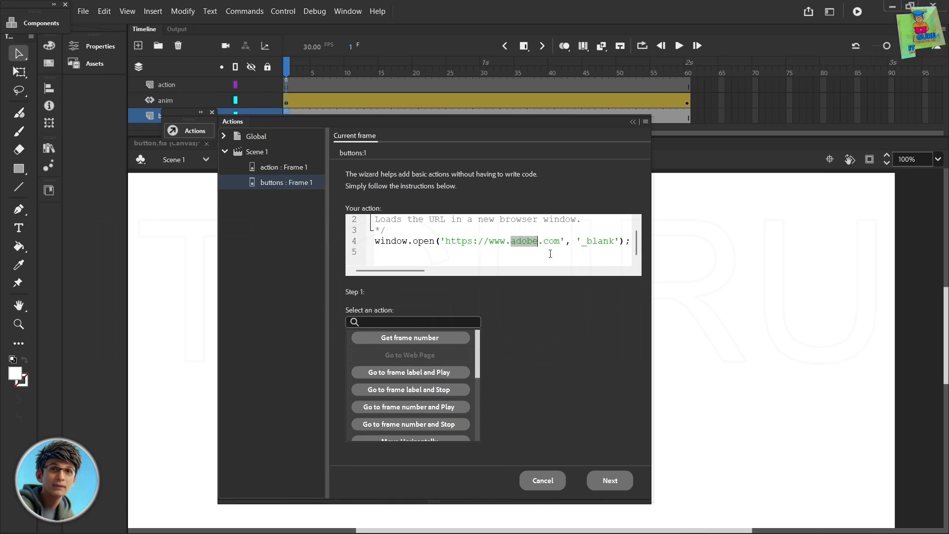
{"action": "type", "text": "google"}
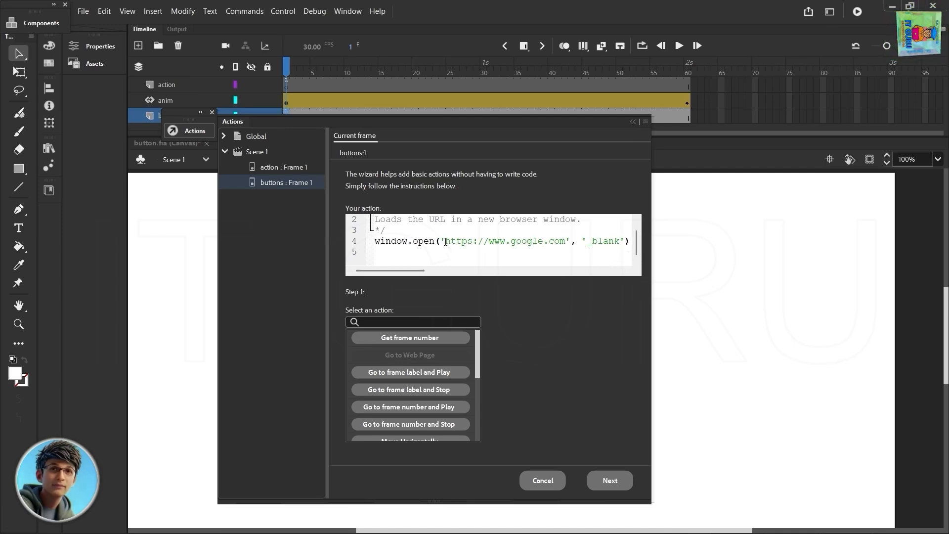
{"action": "left_click_drag", "start_coordinate": [445, 242], "coordinate": [568, 239]}
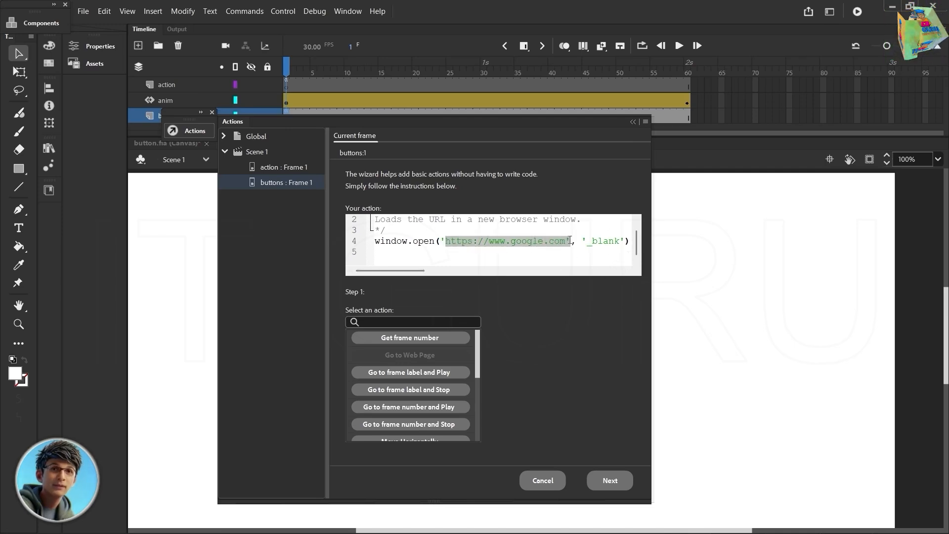
{"action": "left_click", "coordinate": [576, 256]}
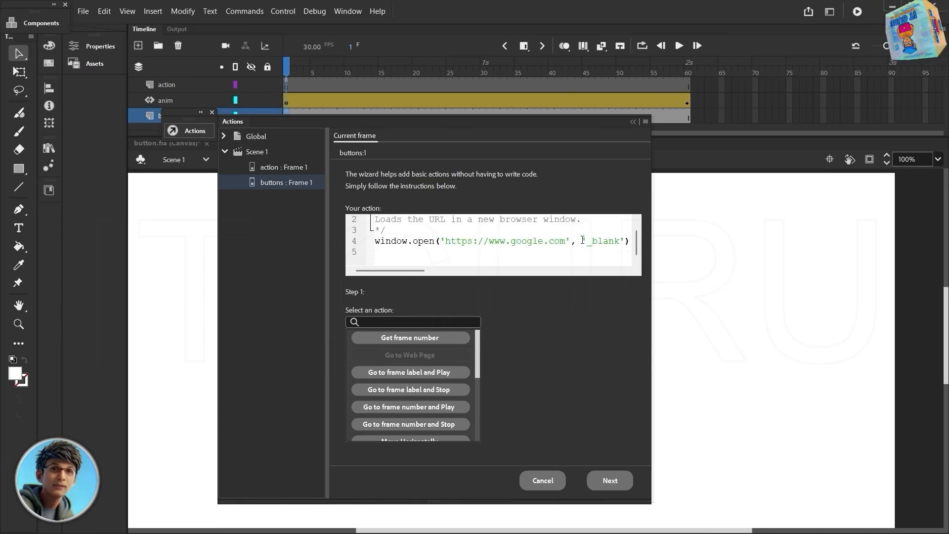
{"action": "left_click_drag", "start_coordinate": [582, 240], "coordinate": [628, 243]}
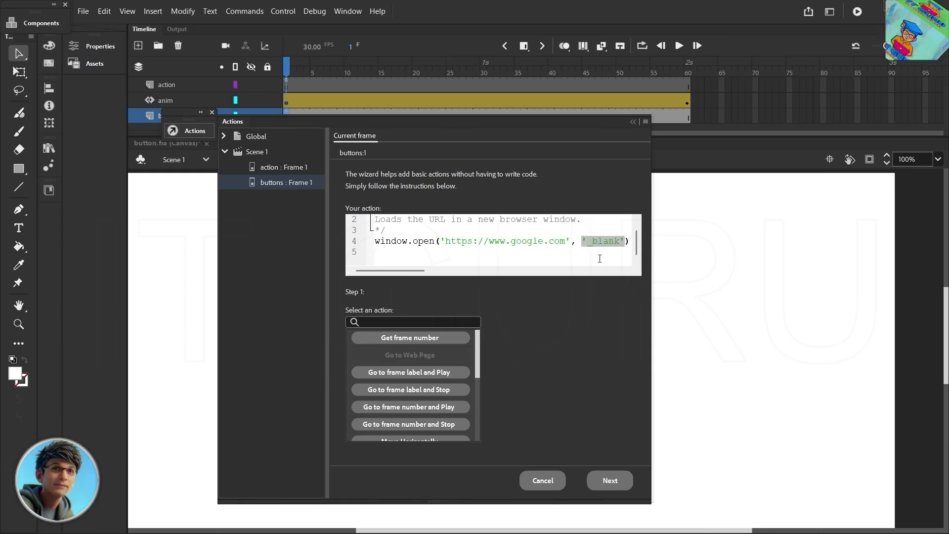
{"action": "left_click", "coordinate": [583, 250]}
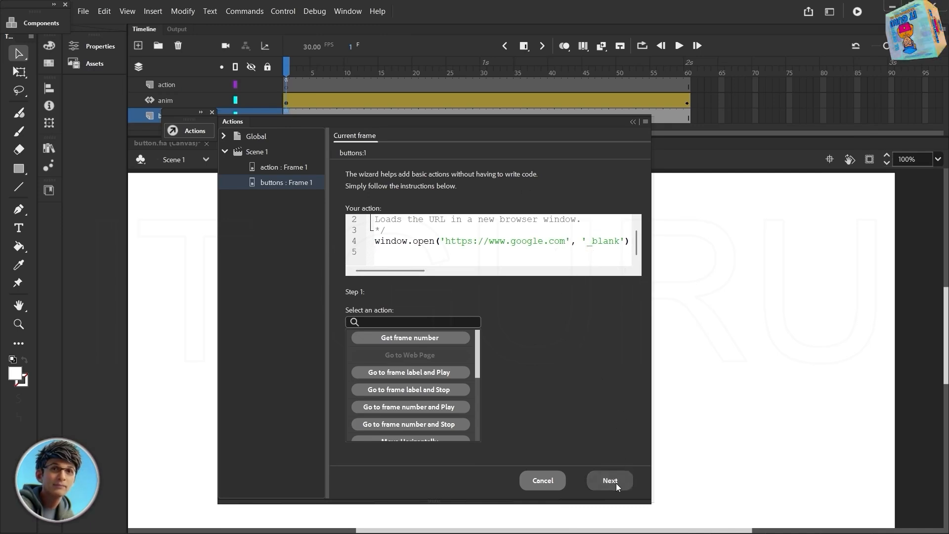
Trigger the web page action on mouse click of google, add the code to the frame and collapse the code editor.
{"action": "left_click", "coordinate": [616, 482]}
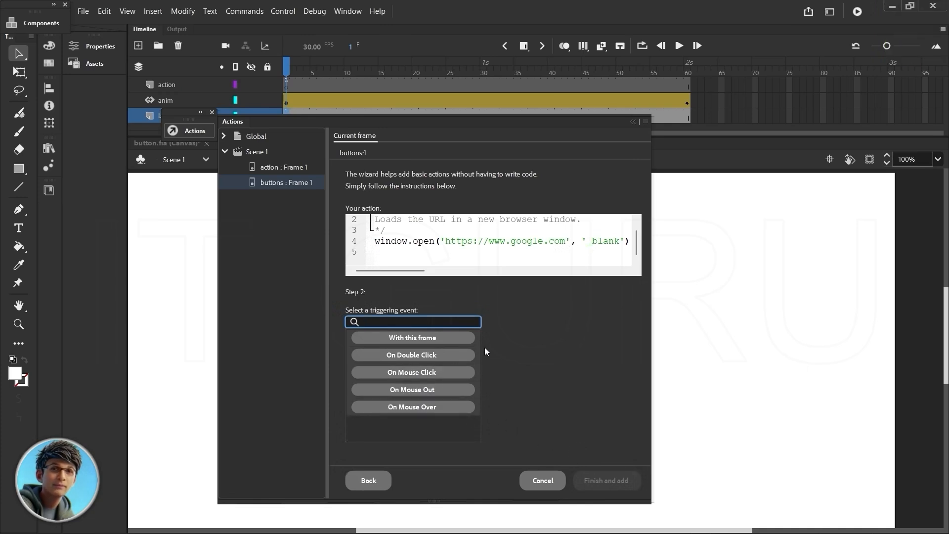
{"action": "left_click", "coordinate": [405, 371]}
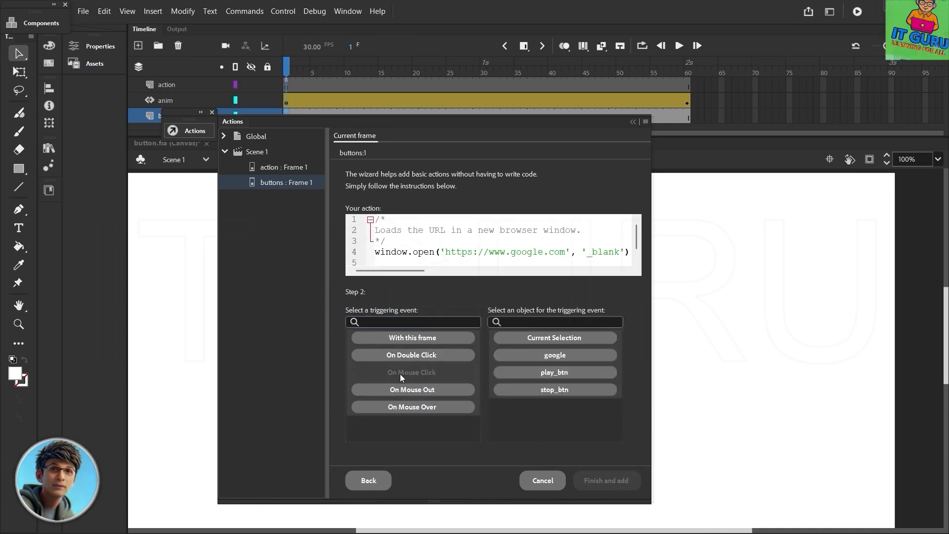
{"action": "left_click", "coordinate": [552, 356]}
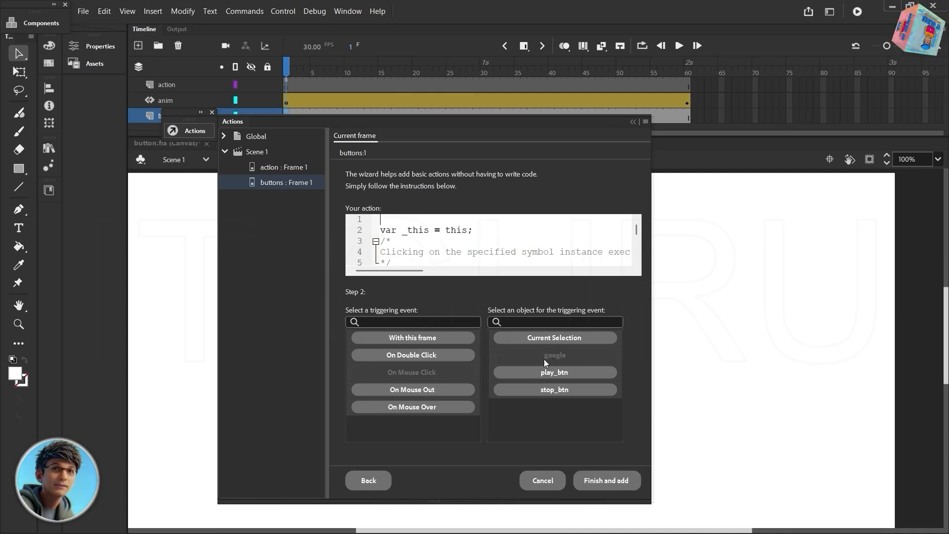
{"action": "left_click", "coordinate": [606, 485]}
{"action": "left_click", "coordinate": [633, 122]}
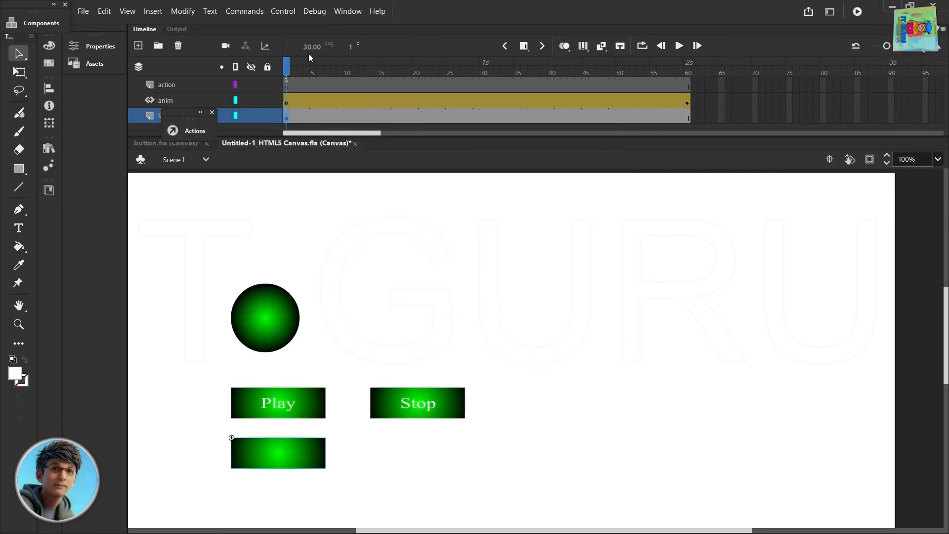
Run the animation in the browser test to check the google button.
{"action": "left_click", "coordinate": [287, 11]}
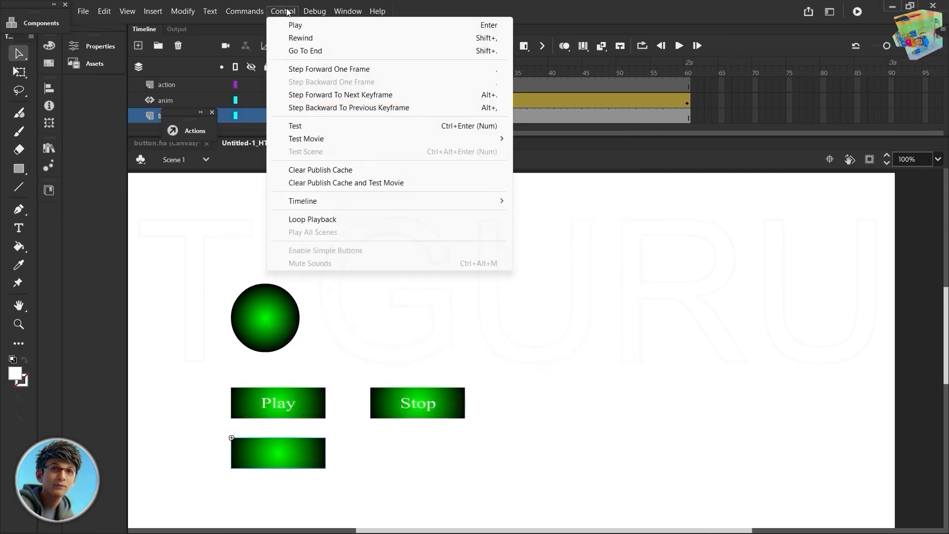
{"action": "left_click", "coordinate": [296, 123]}
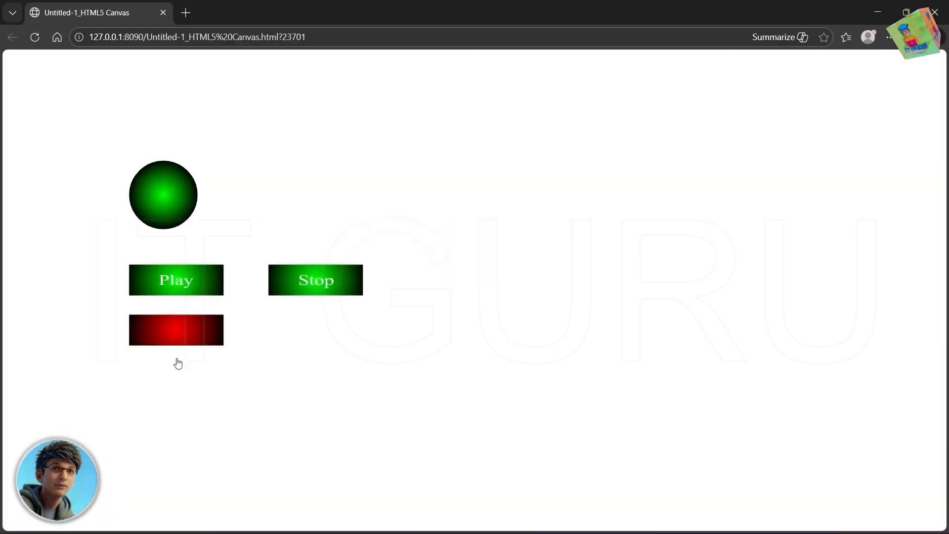
Test the unlabelled web-link button in the browser preview, then close the opened Google page and the preview.
{"action": "left_click", "coordinate": [181, 331]}
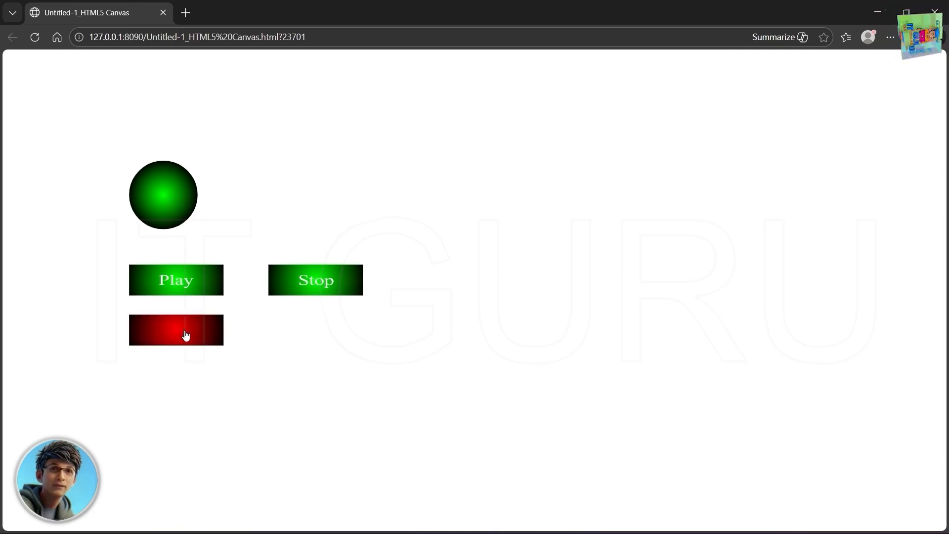
{"action": "left_click", "coordinate": [174, 330]}
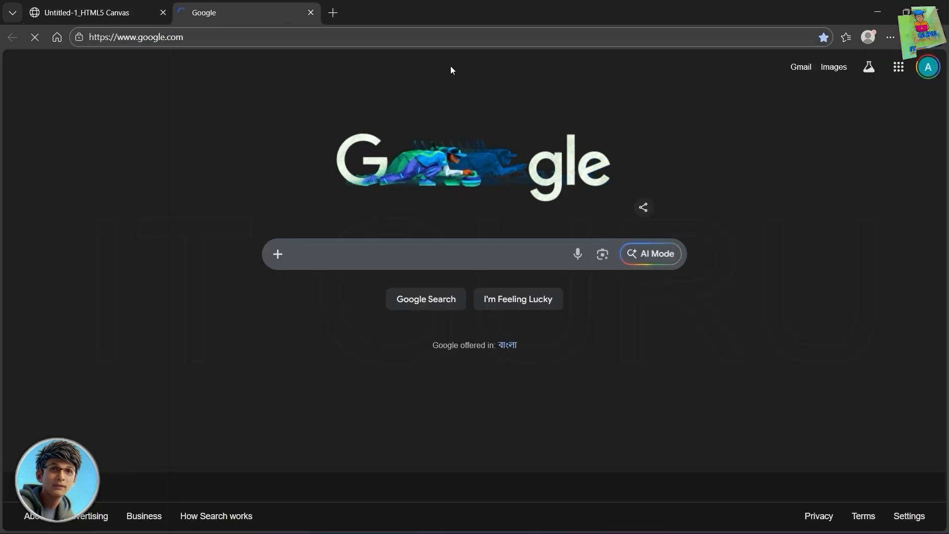
{"action": "left_click", "coordinate": [311, 12]}
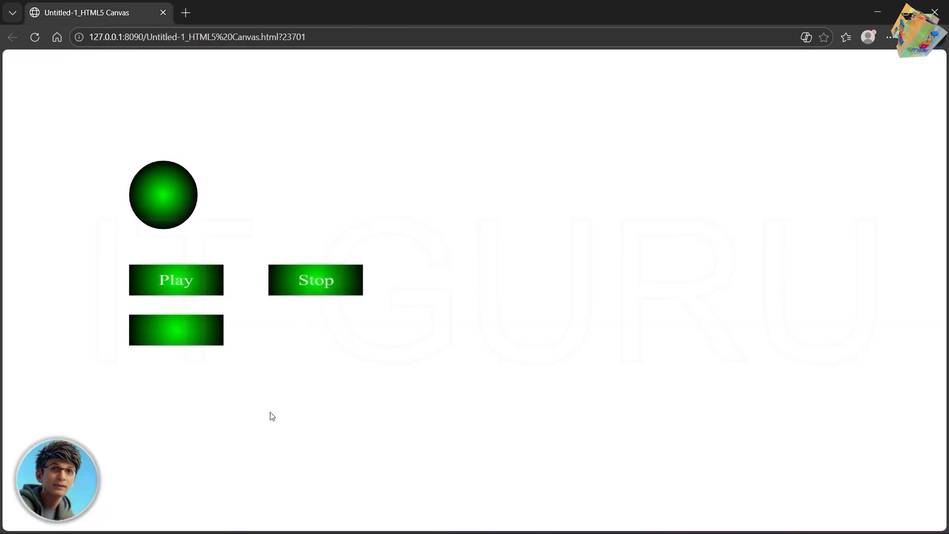
{"action": "left_click", "coordinate": [151, 307]}
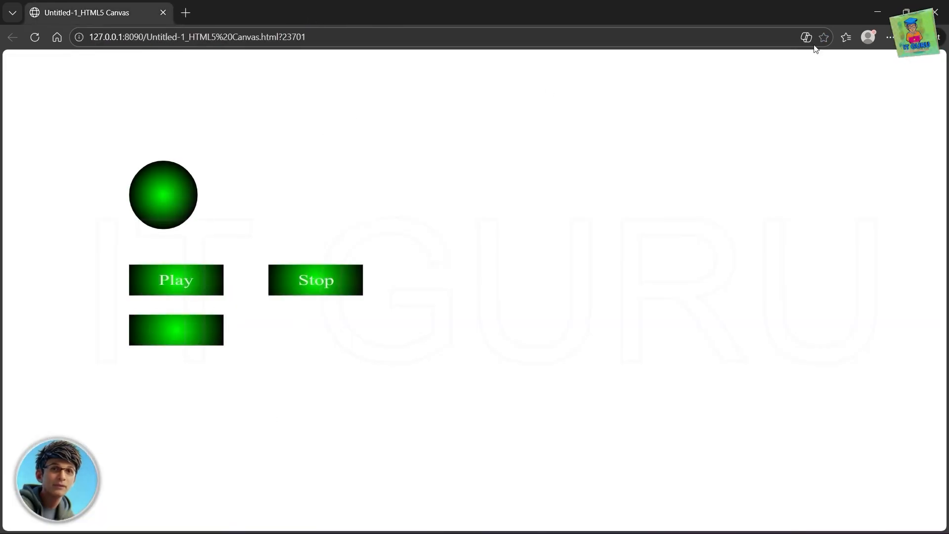
{"action": "left_click", "coordinate": [934, 12]}
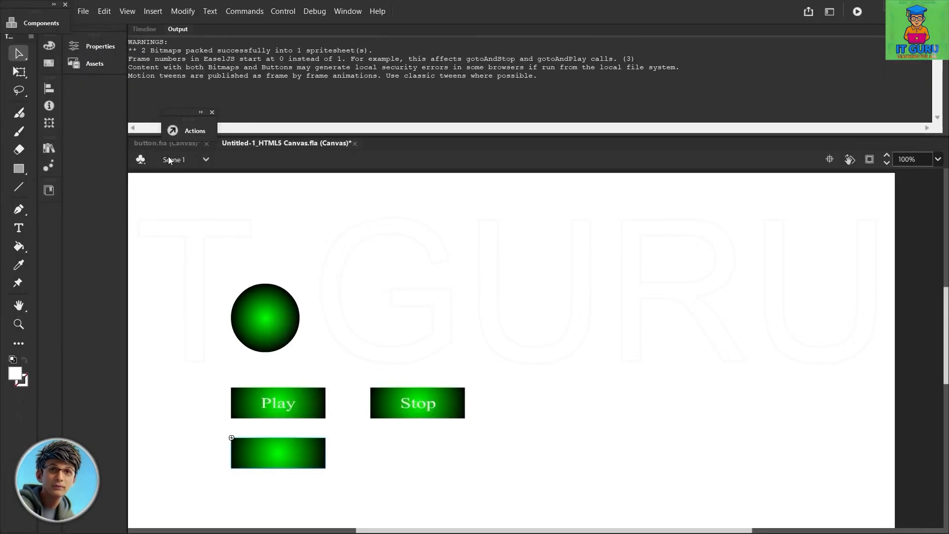
Bring back the timeline, copy the Play label onto the blank button below it and change the copy's text to Google.
{"action": "left_click", "coordinate": [142, 30]}
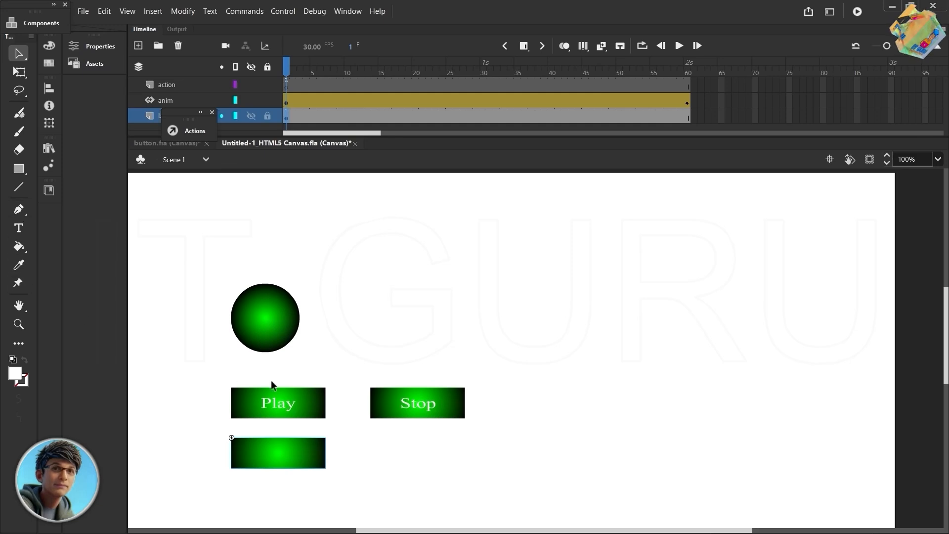
{"action": "left_click", "coordinate": [280, 402]}
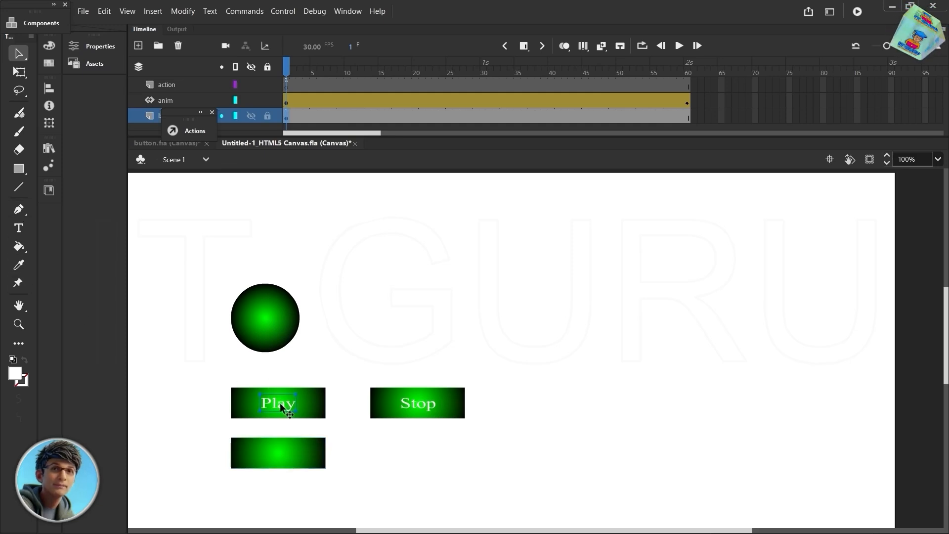
{"action": "left_click_drag", "start_coordinate": [279, 403], "coordinate": [290, 455]}
{"action": "key", "text": "t"}
{"action": "left_click", "coordinate": [275, 453]}
{"action": "type", "text": "Google"}
{"action": "key", "text": "Escape"}
{"action": "key", "text": "v"}
{"action": "left_click", "coordinate": [379, 455]}
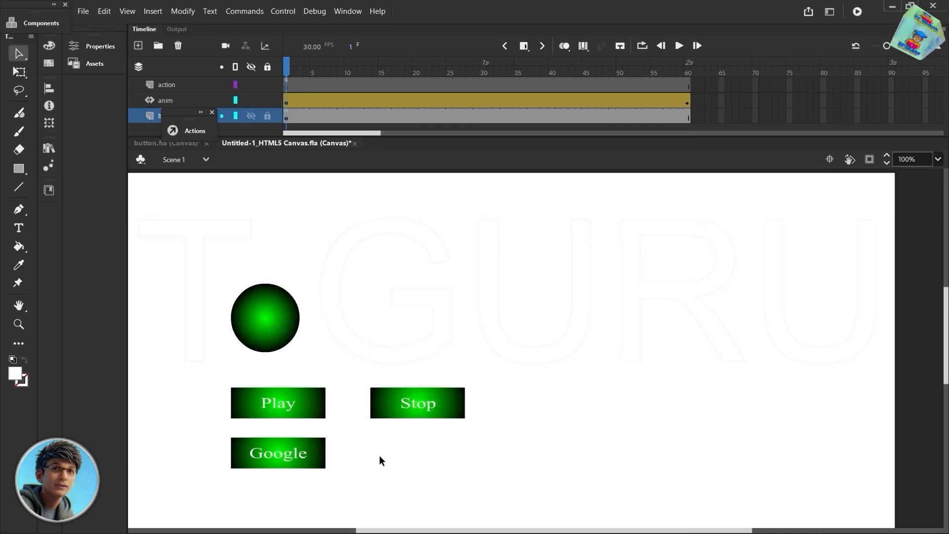